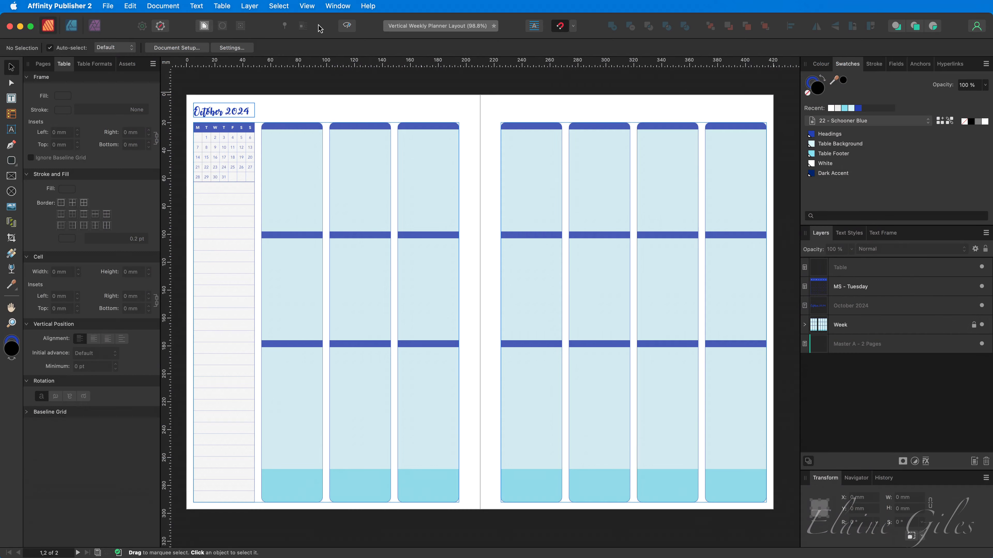
- Add the Planner Dates.xlsx workbook as the data merge source
{"action": "left_click", "coordinate": [331, 7]}
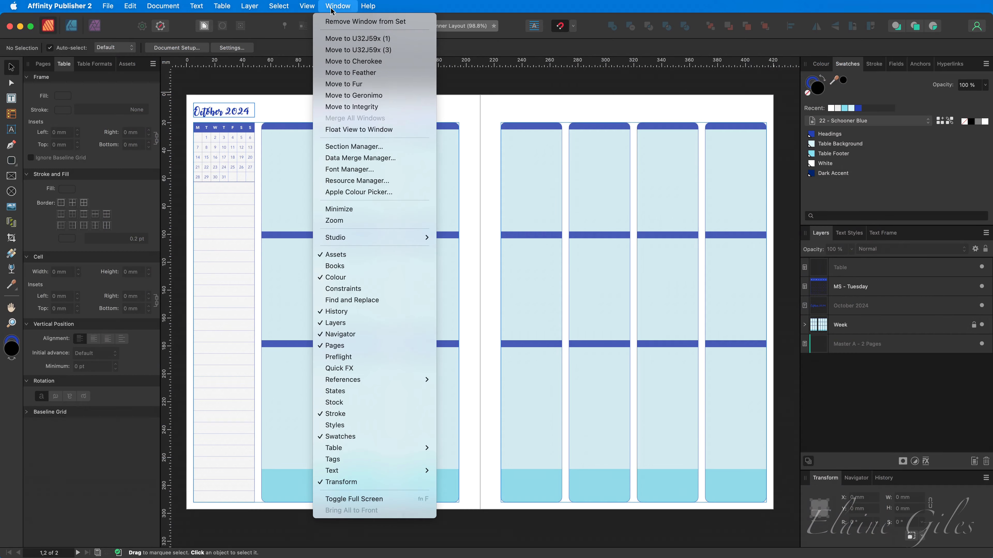
{"action": "left_click", "coordinate": [360, 158]}
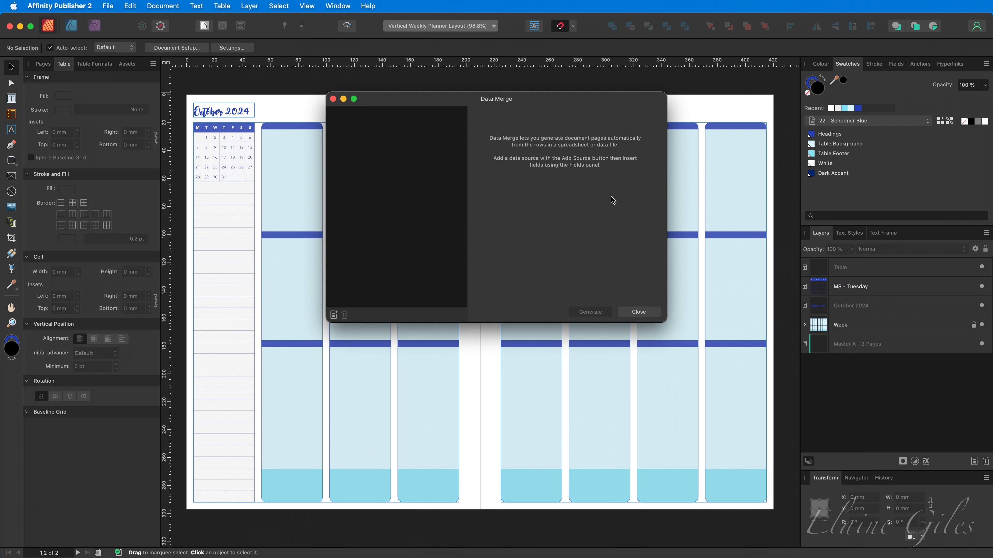
{"action": "left_click", "coordinate": [333, 314]}
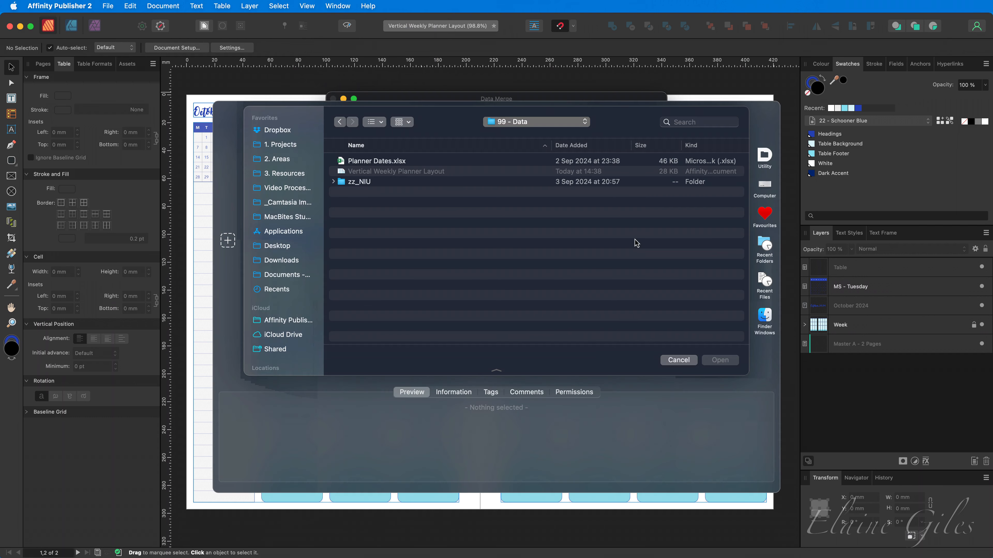
{"action": "left_click", "coordinate": [426, 163]}
{"action": "left_click", "coordinate": [723, 361]}
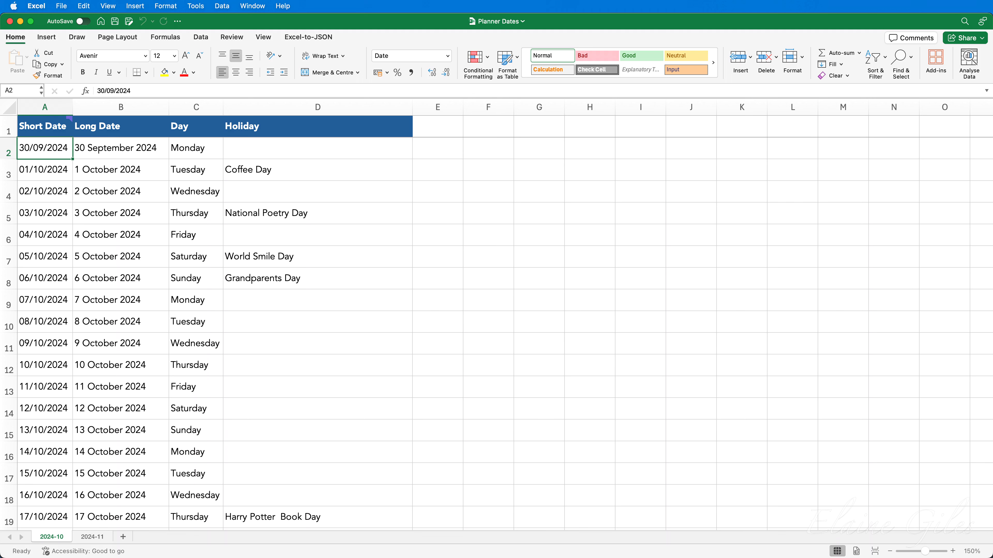
- Review the planner dates on the 2024-10 sheet down to the last row and the Short Date formulas in cells A3 to A6
{"action": "scroll", "coordinate": [134, 420], "scroll_direction": "down", "scroll_amount": 15}
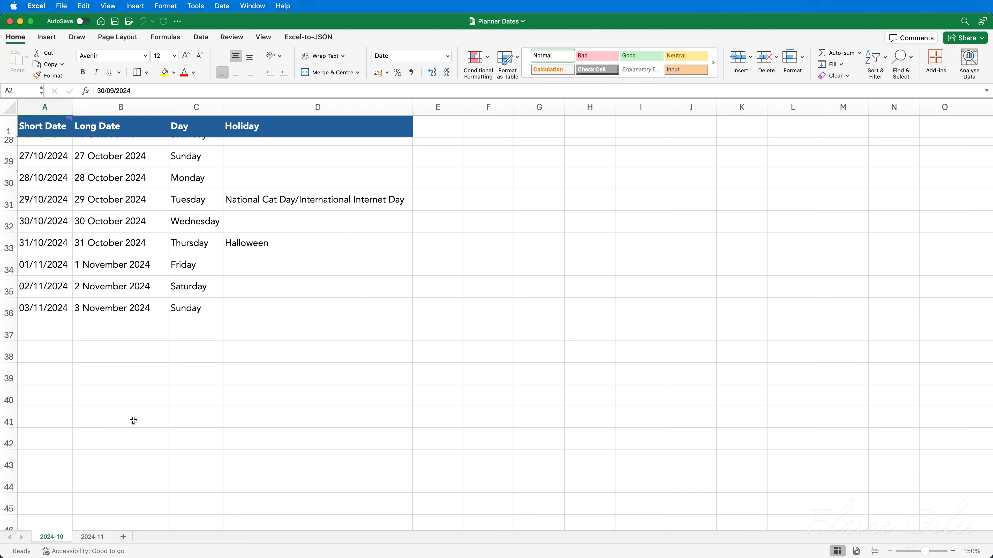
{"action": "scroll", "coordinate": [133, 421], "scroll_direction": "up", "scroll_amount": 15}
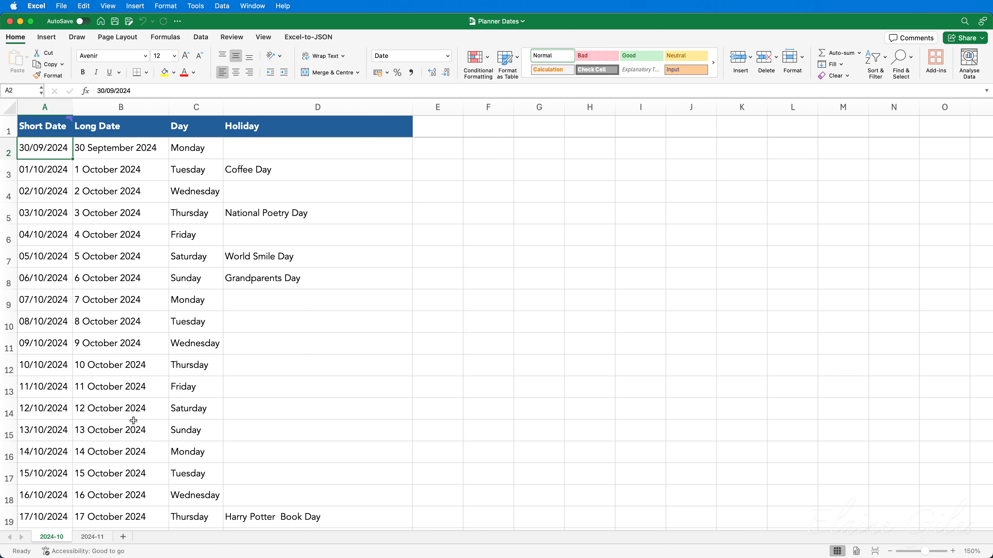
{"action": "left_click", "coordinate": [42, 168]}
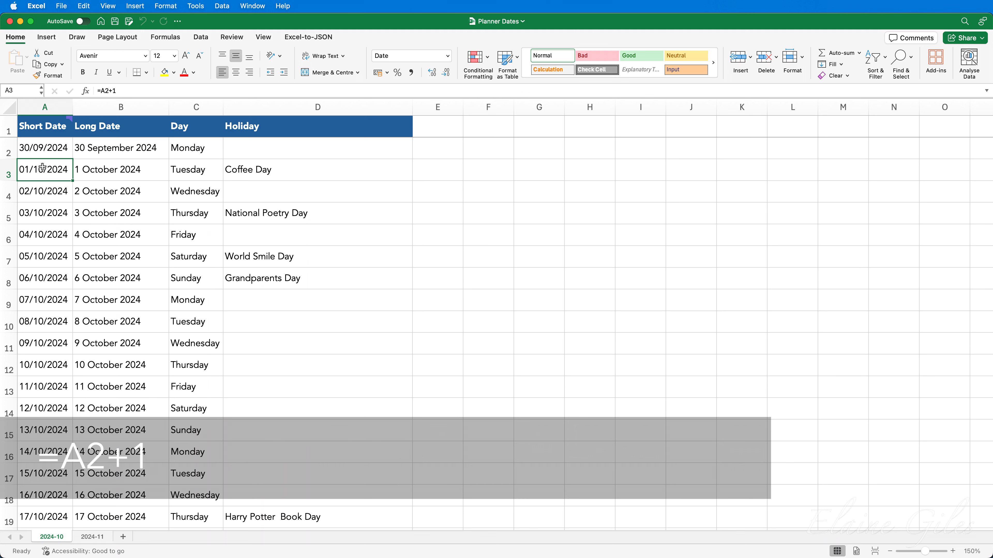
{"action": "left_click", "coordinate": [41, 191]}
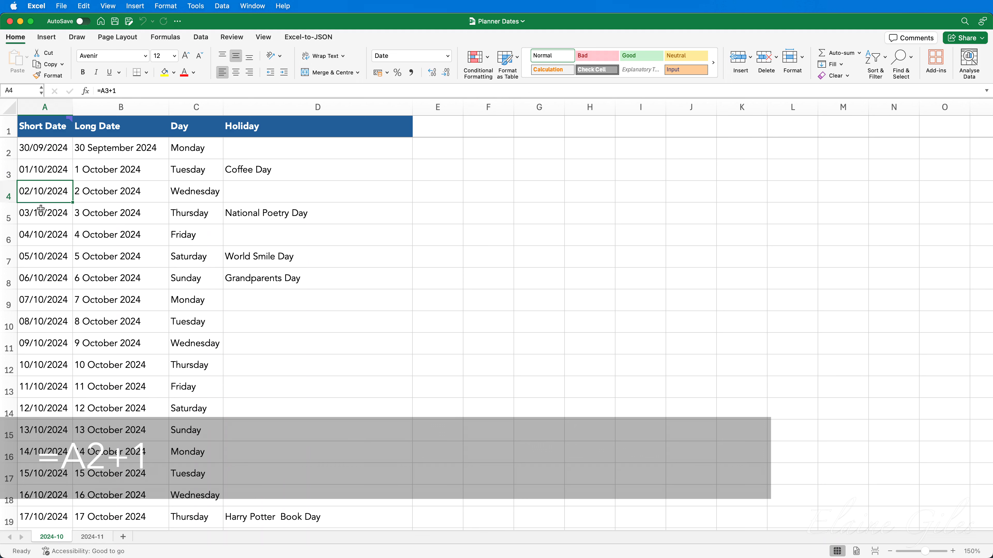
{"action": "left_click", "coordinate": [41, 214]}
{"action": "left_click", "coordinate": [41, 235]}
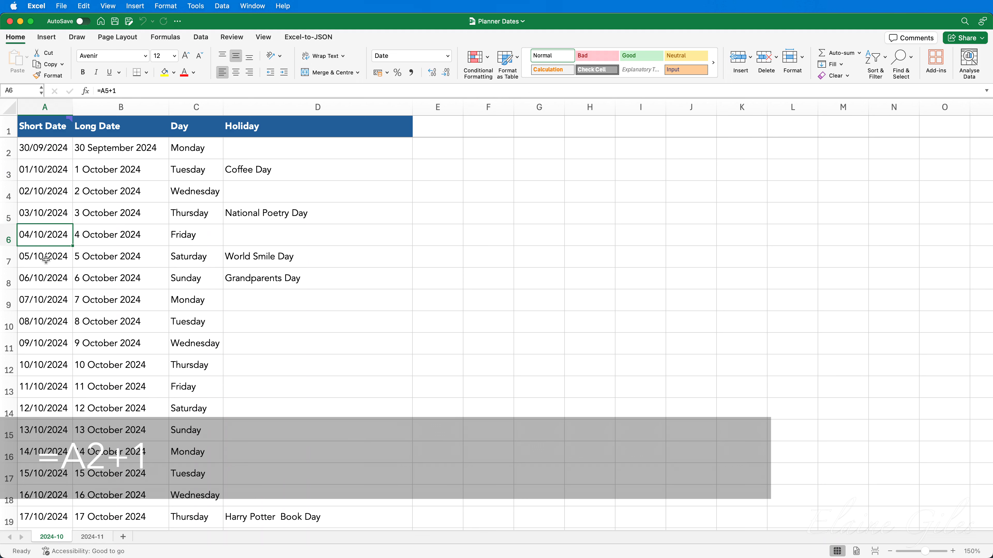
- Change the starting date in cell A2 to 01/11/2024
{"action": "left_click", "coordinate": [43, 152]}
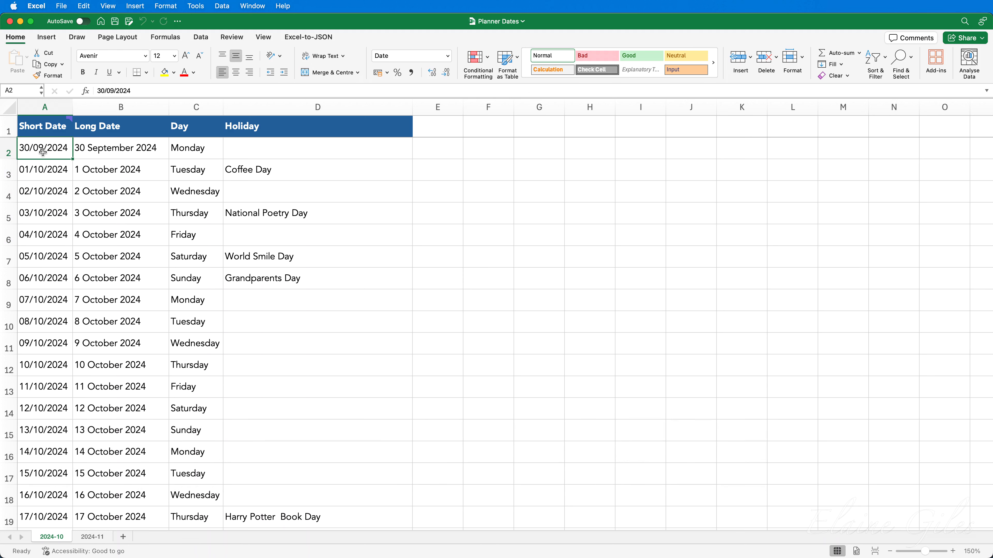
{"action": "type", "text": "01/11/2"}
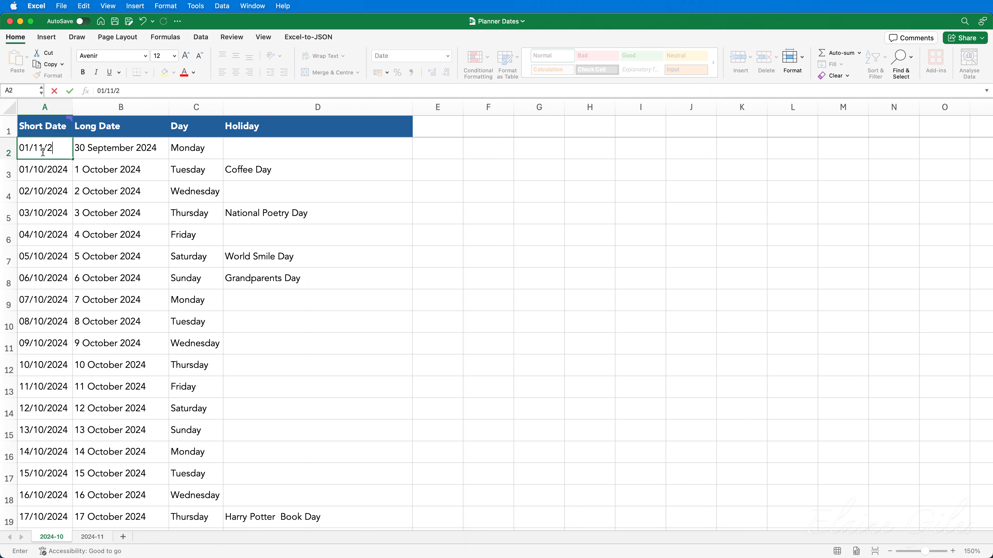
{"action": "type", "text": "024"}
{"action": "key", "text": "Return"}
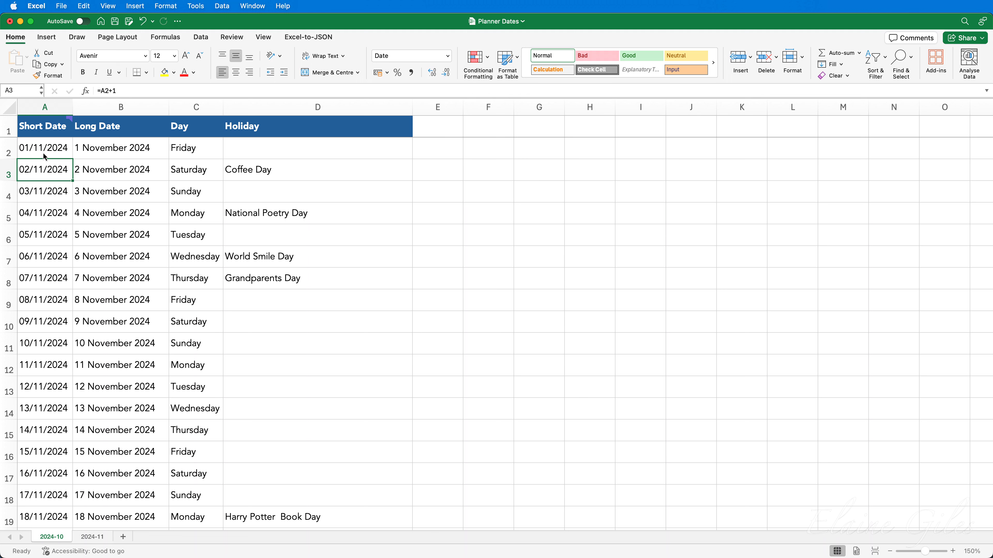
- Set the starting date in cell A2 back to 30/09/2024
{"action": "left_click", "coordinate": [43, 154]}
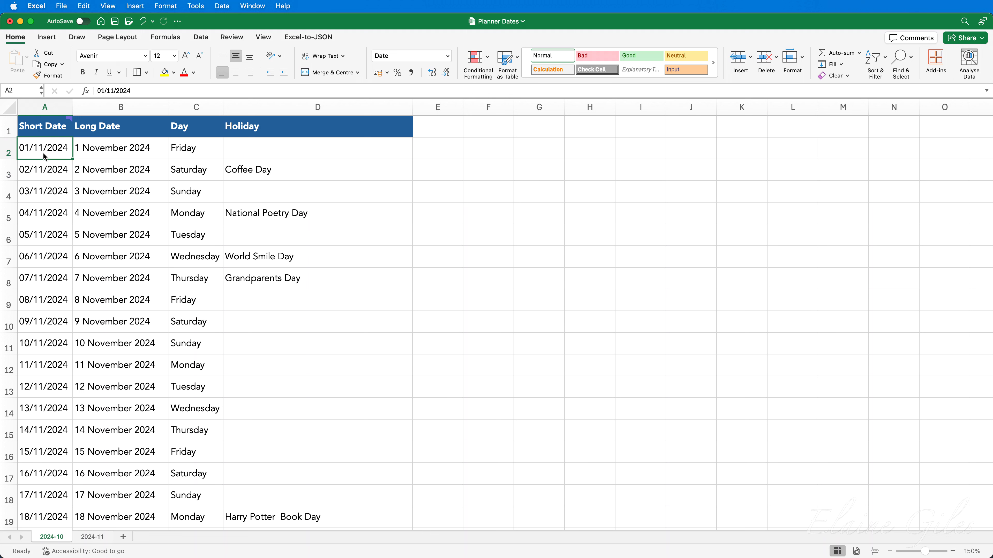
{"action": "type", "text": "30/09/"}
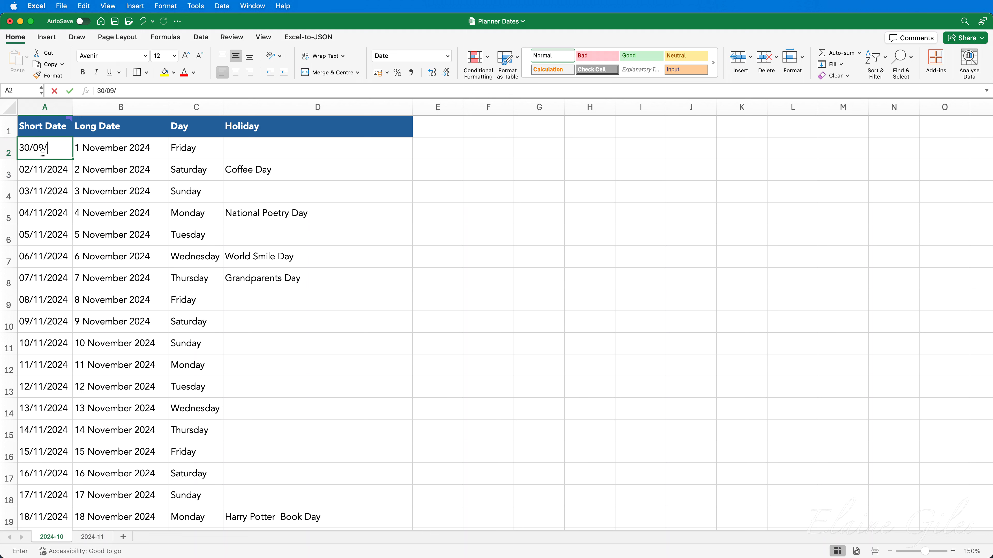
{"action": "type", "text": "2024"}
{"action": "key", "text": "Return"}
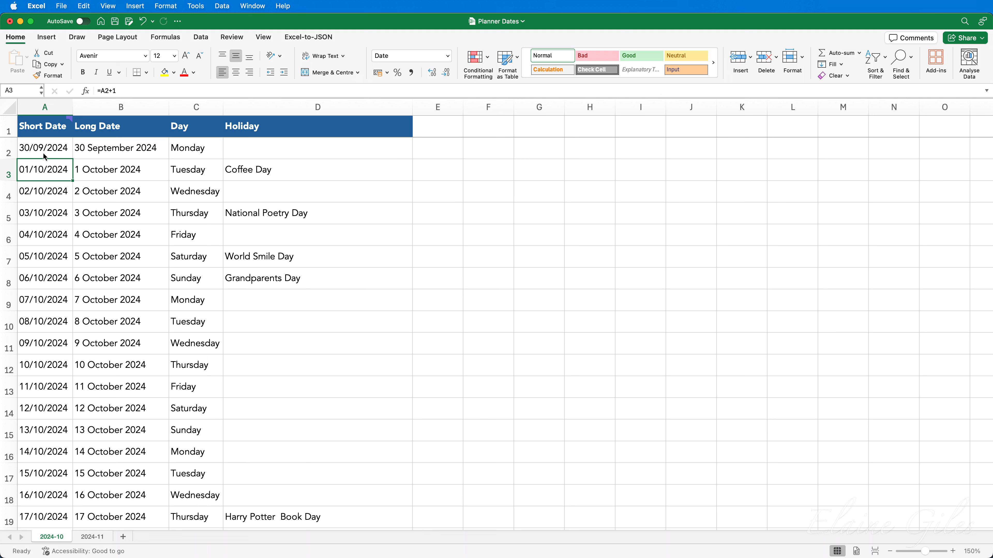
- Check the starting date in A2 and the Long Date formula in B2, and quit Excel without saving the workbook
{"action": "left_click", "coordinate": [58, 149]}
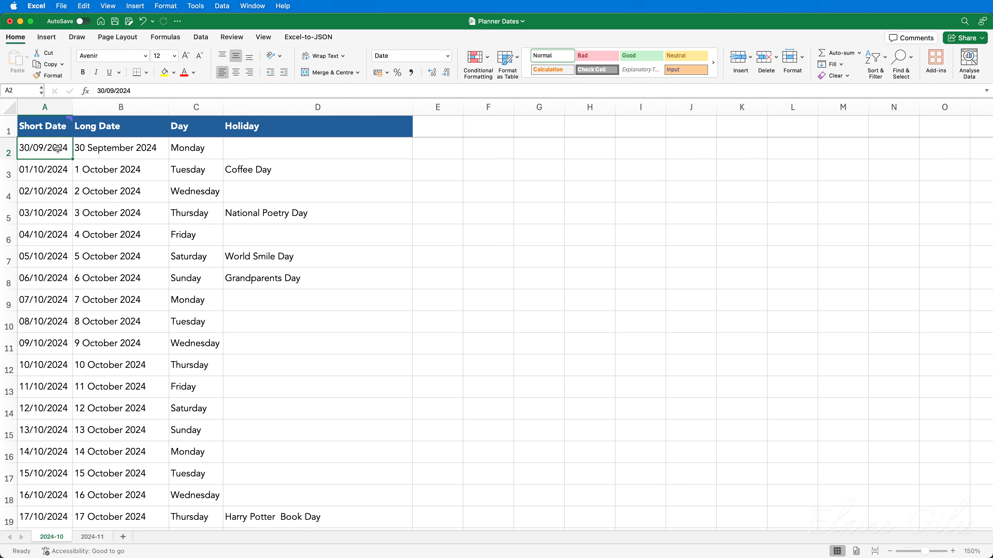
{"action": "left_click", "coordinate": [149, 149]}
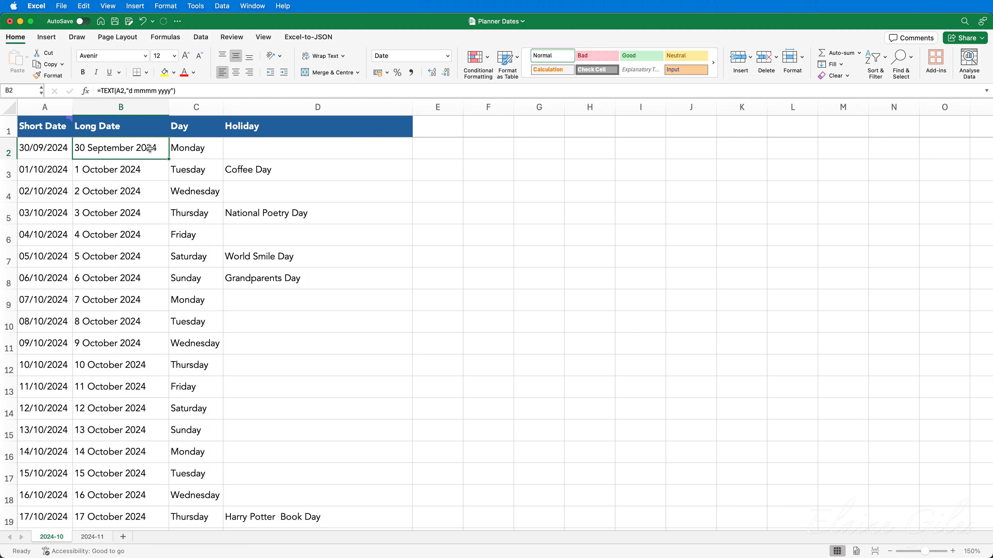
{"action": "key", "text": "super+q"}
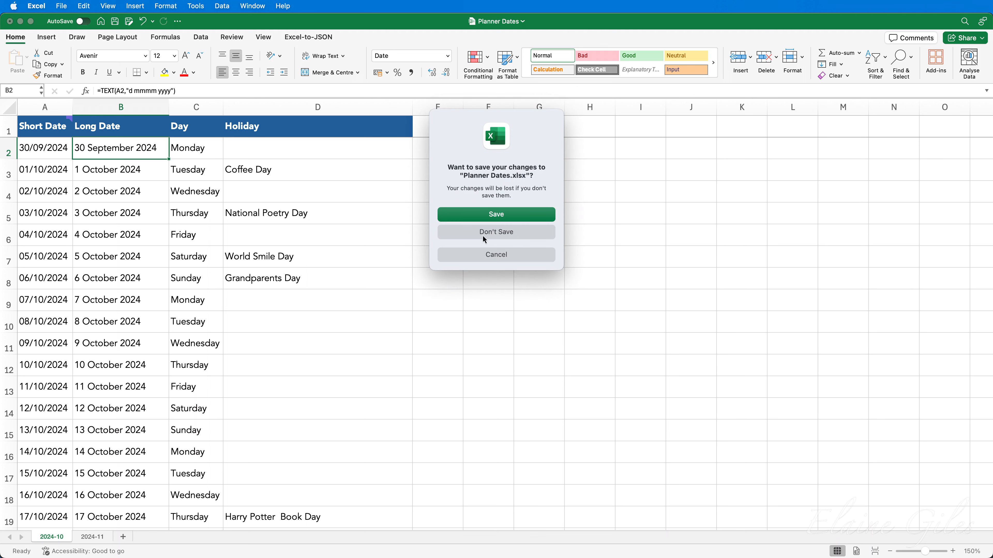
{"action": "left_click", "coordinate": [456, 232]}
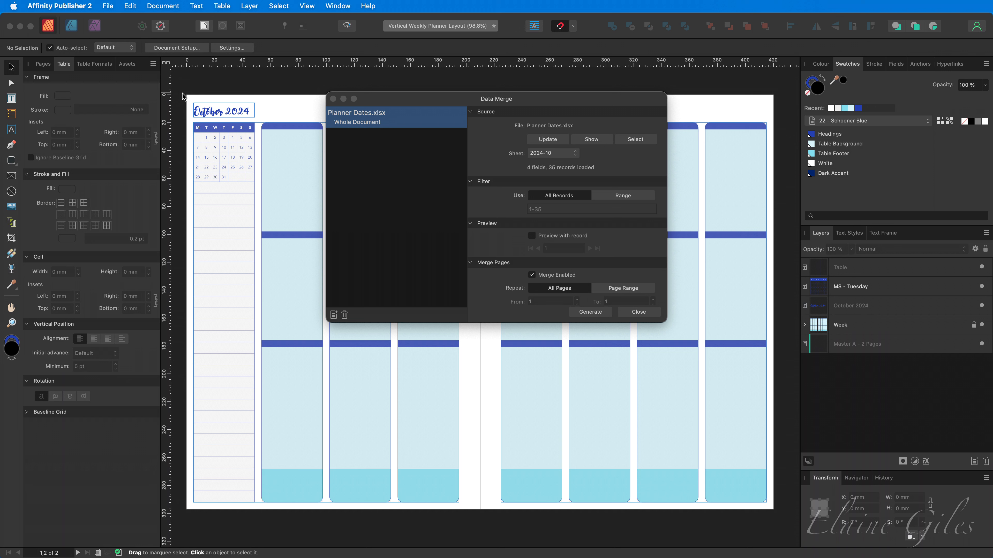
- Draw a data merge layout about 141 × 12.6 mm above the left page's three day columns, with 1 row and 3 columns
{"action": "left_click_drag", "start_coordinate": [433, 101], "coordinate": [0, 168]}
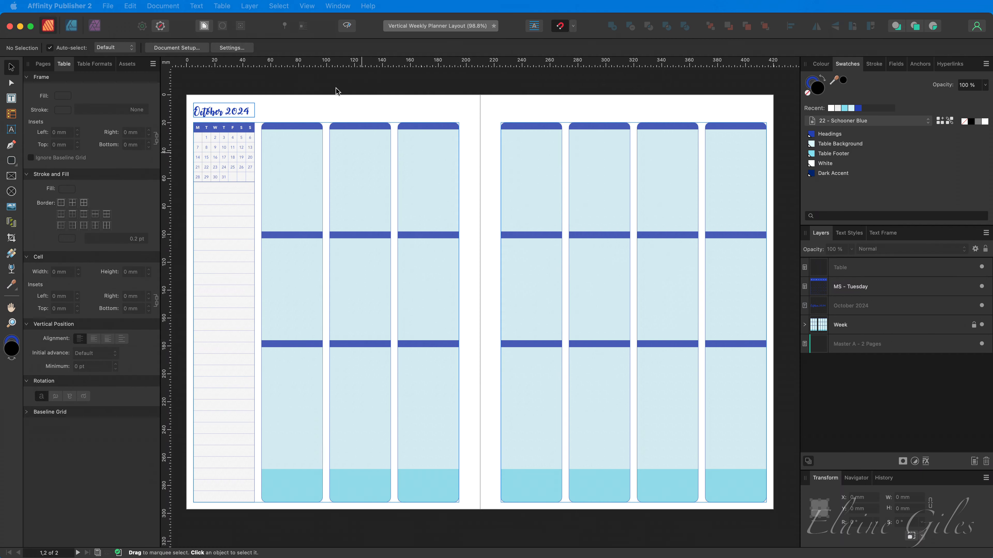
{"action": "scroll", "coordinate": [262, 86], "scroll_direction": "up", "scroll_amount": 5}
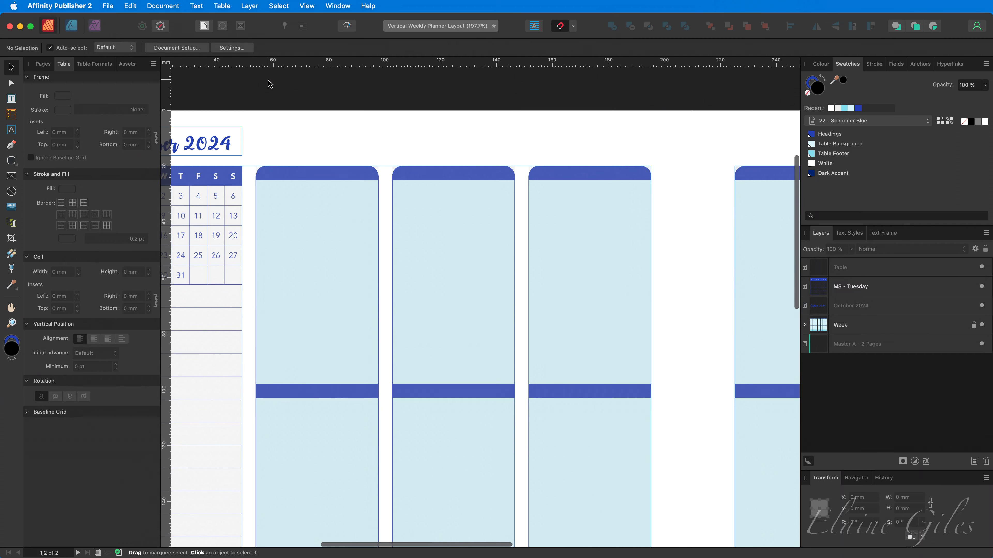
{"action": "scroll", "coordinate": [269, 83], "scroll_direction": "up", "scroll_amount": 2}
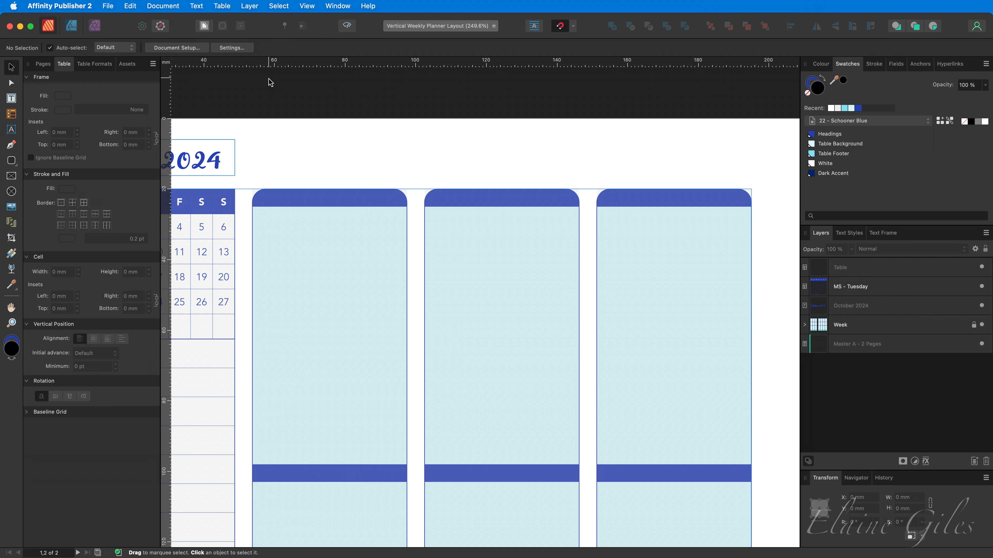
{"action": "left_click", "coordinate": [13, 226]}
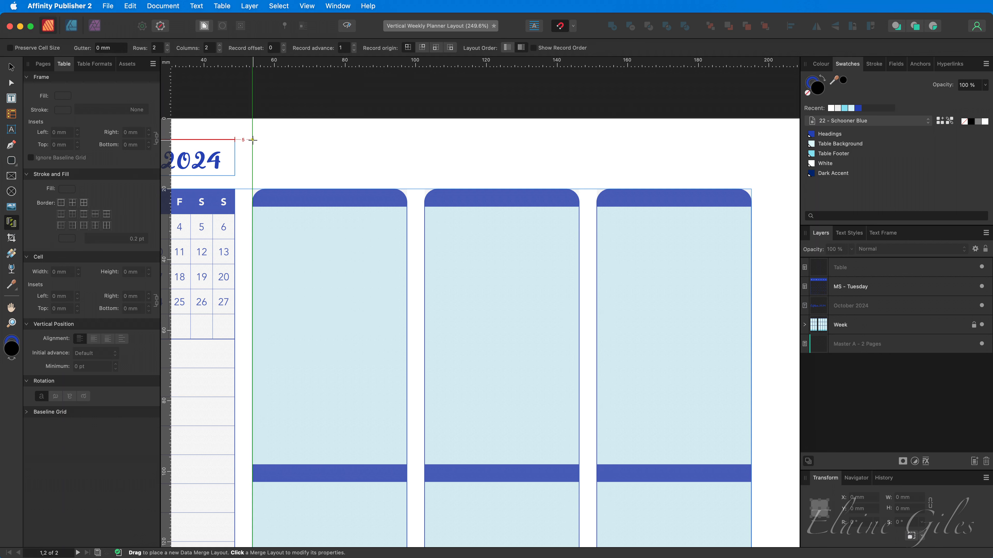
{"action": "left_click_drag", "start_coordinate": [253, 139], "coordinate": [751, 183]}
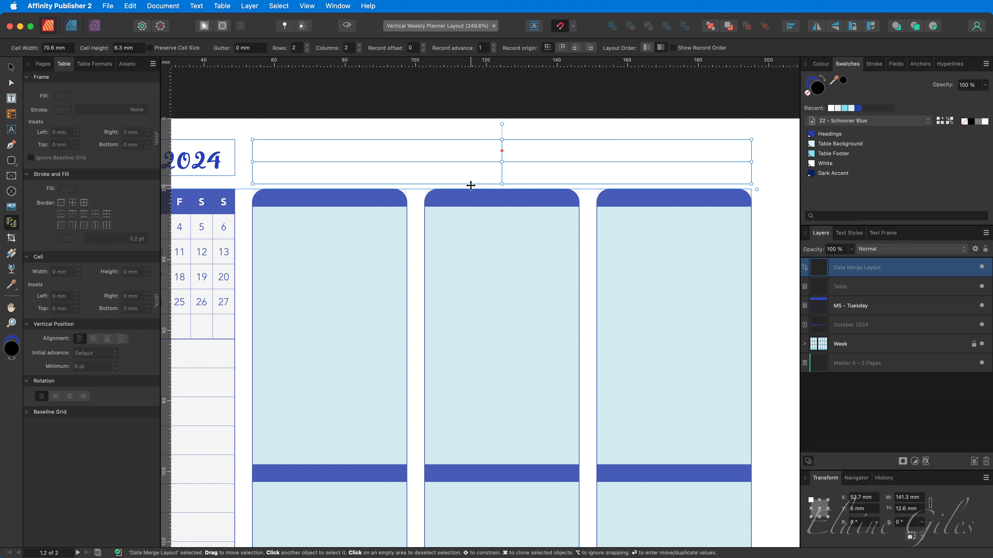
{"action": "left_click", "coordinate": [306, 51]}
{"action": "left_click", "coordinate": [359, 45]}
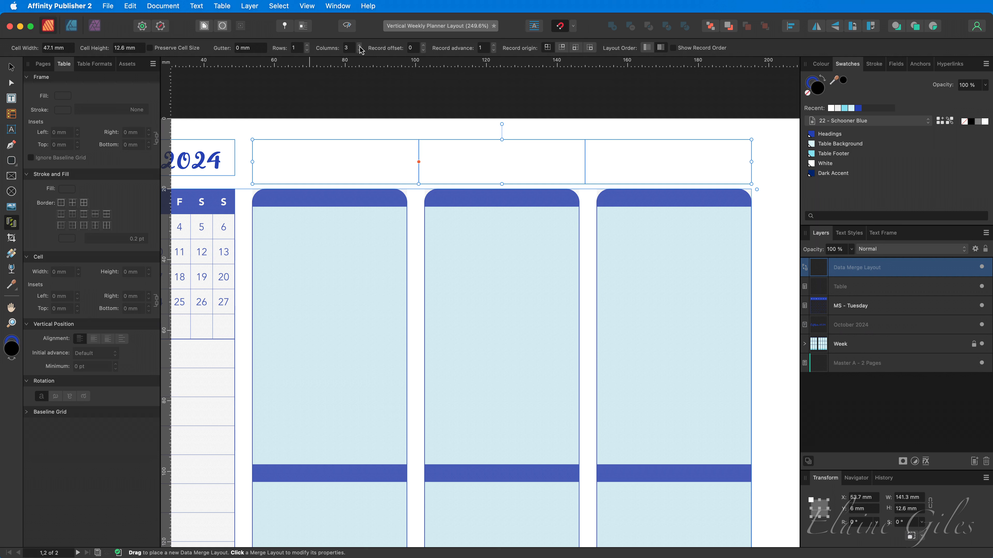
- Draw a text frame about 38.3 × 7.3 mm inside the first cell of the data merge layout
{"action": "key", "text": "t"}
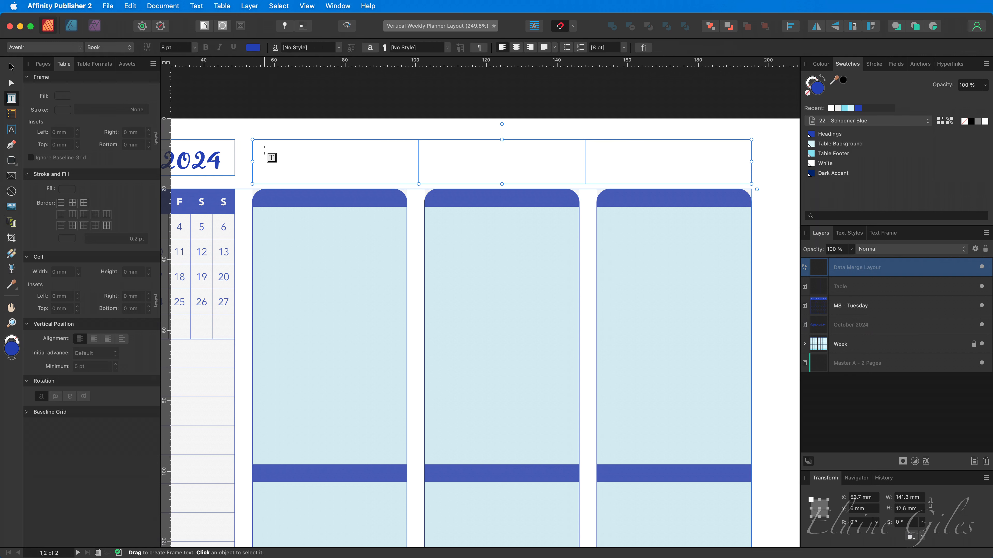
{"action": "left_click_drag", "start_coordinate": [264, 151], "coordinate": [399, 161]}
{"action": "left_click_drag", "start_coordinate": [332, 161], "coordinate": [327, 176]}
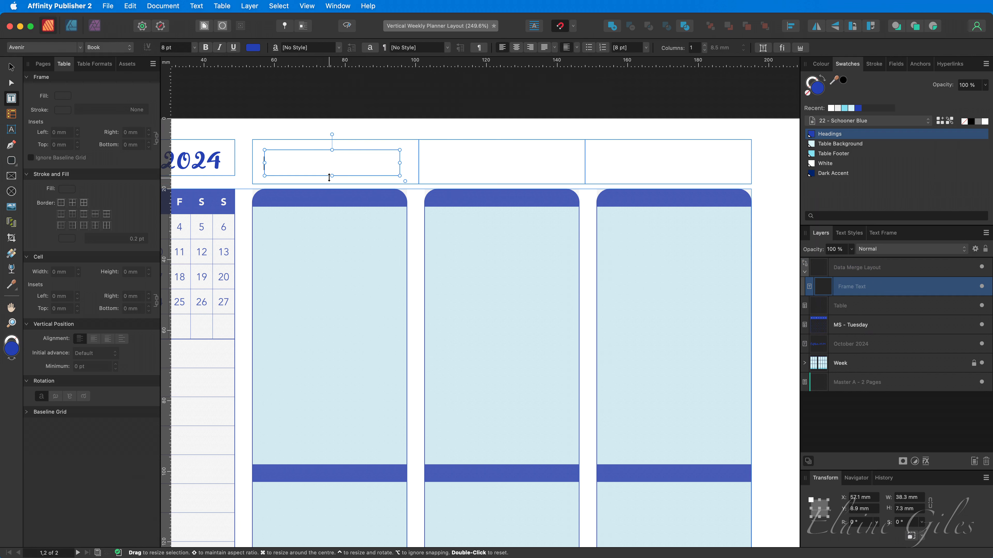
- Insert the Long Date field from the Planner Dates.xlsx data merge fields into the new text frame
{"action": "left_click", "coordinate": [900, 66]}
{"action": "left_click_drag", "start_coordinate": [901, 67], "coordinate": [671, 91]}
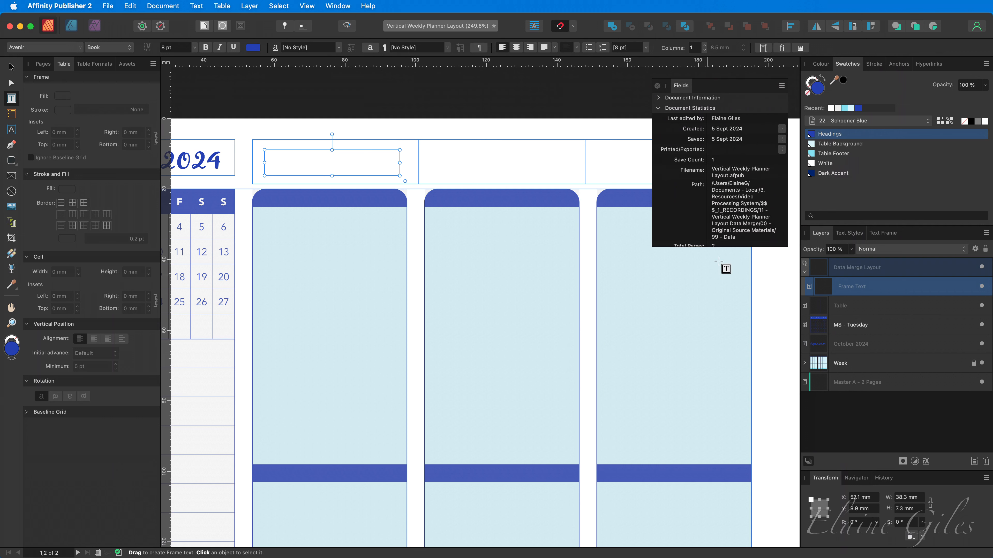
{"action": "left_click_drag", "start_coordinate": [723, 247], "coordinate": [725, 435]}
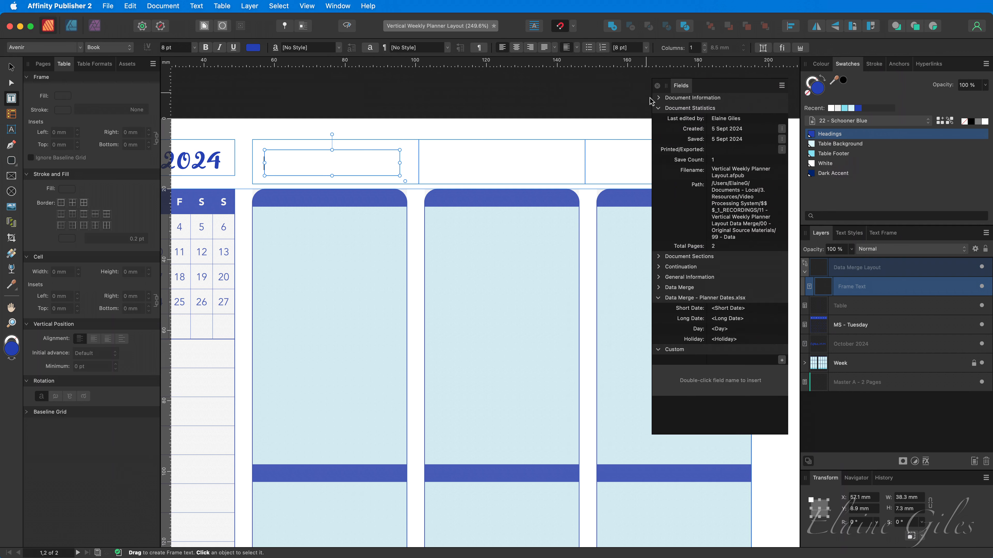
{"action": "left_click", "coordinate": [658, 109]}
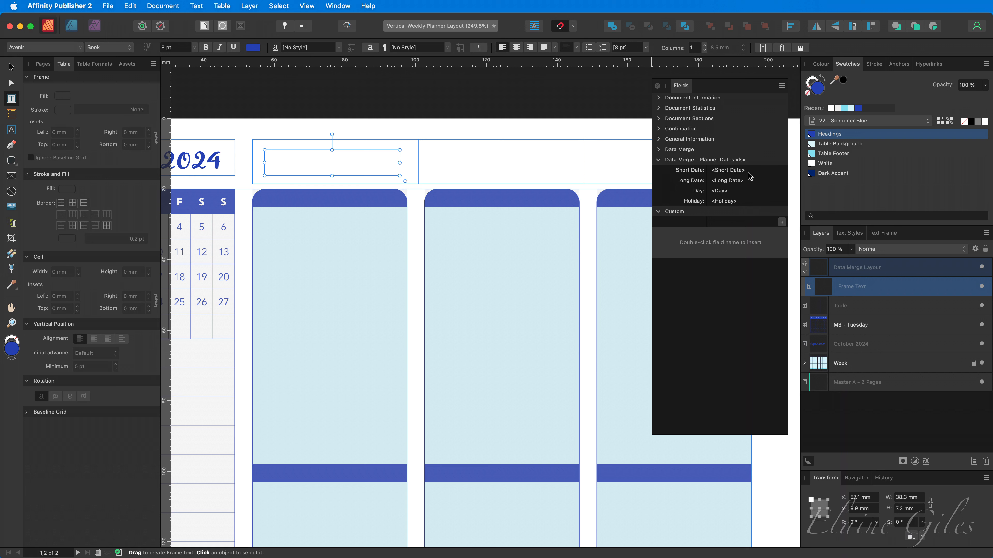
{"action": "double_click", "coordinate": [738, 184]}
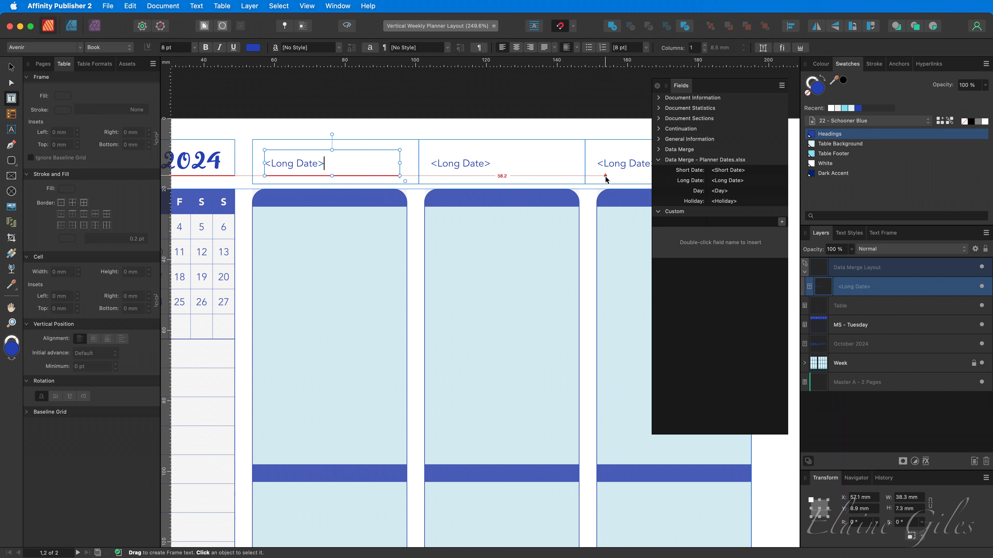
- Centre the Long Date field in its text frame and place the text cursor in front of it
{"action": "double_click", "coordinate": [330, 165]}
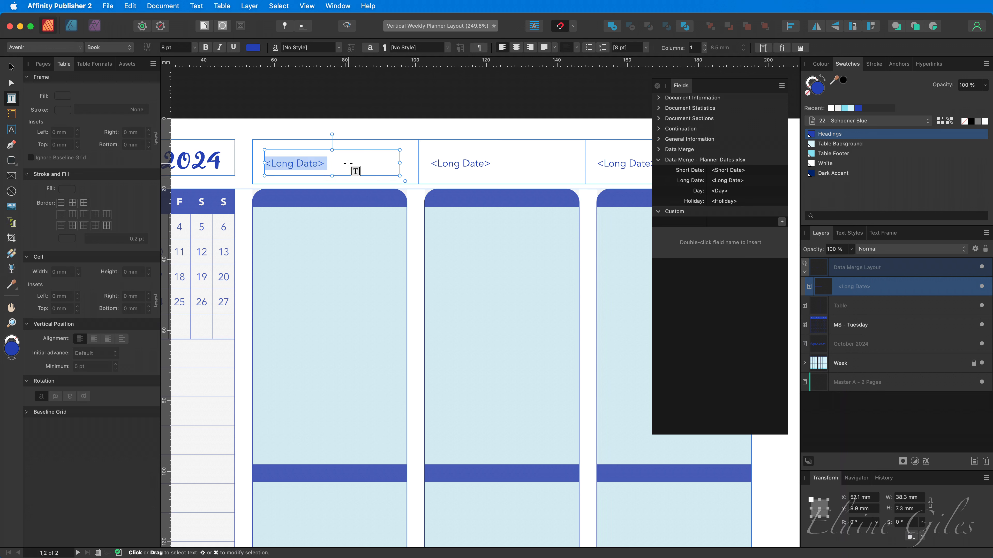
{"action": "left_click", "coordinate": [516, 48]}
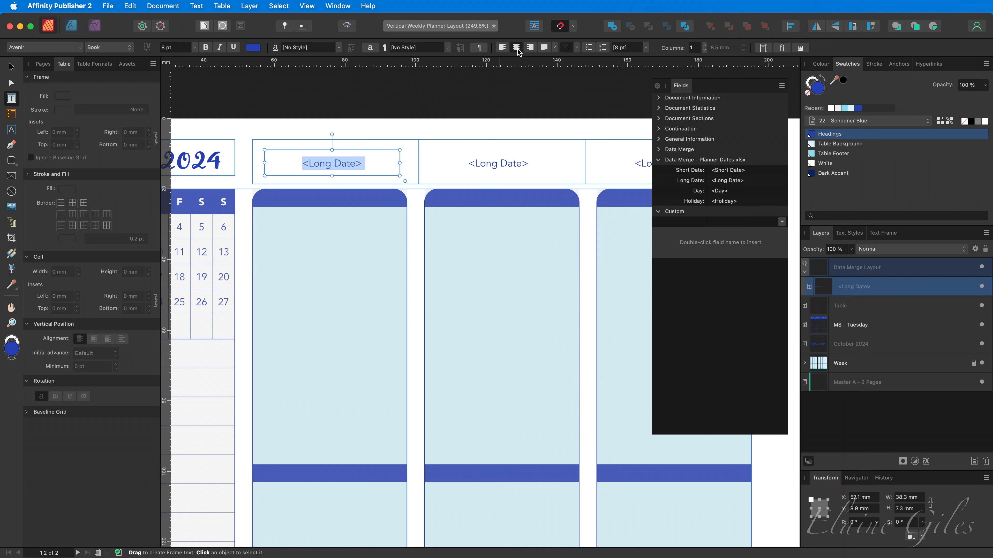
{"action": "left_click_drag", "start_coordinate": [720, 83], "coordinate": [992, 149]}
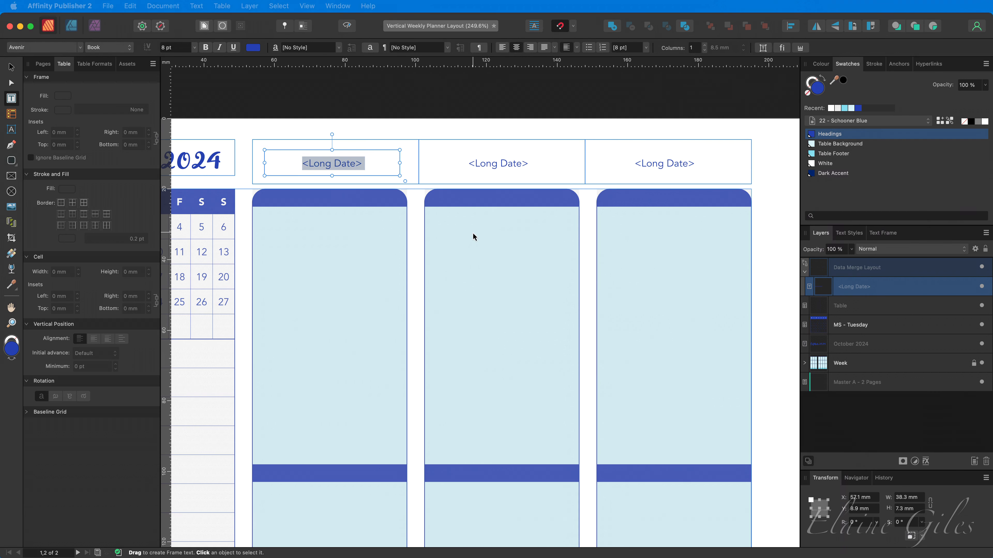
{"action": "left_click", "coordinate": [266, 165]}
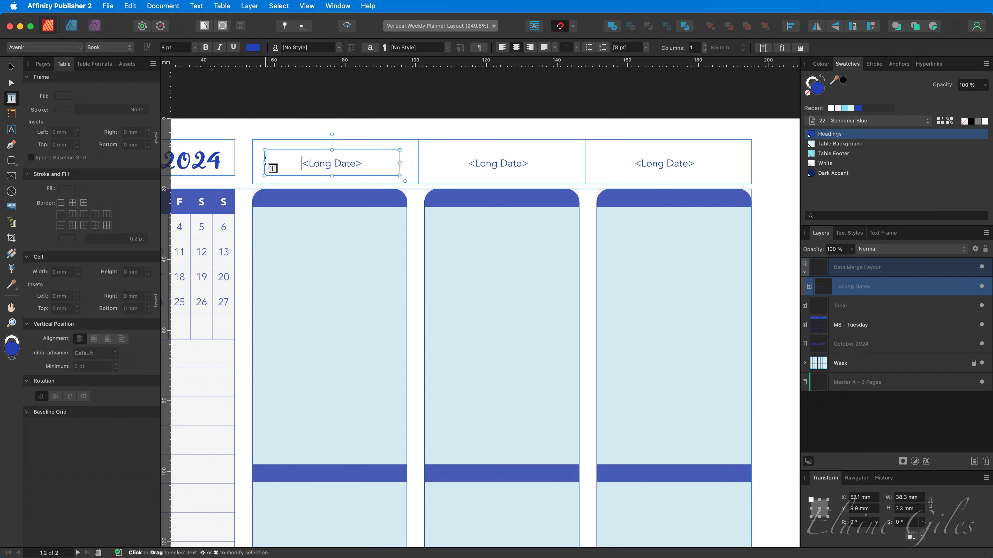
- Widen the Long Date text frame to about 47.1 mm so it spans the first cell of the data merge layout
{"action": "left_click_drag", "start_coordinate": [266, 164], "coordinate": [256, 167]}
{"action": "left_click_drag", "start_coordinate": [402, 163], "coordinate": [418, 162]}
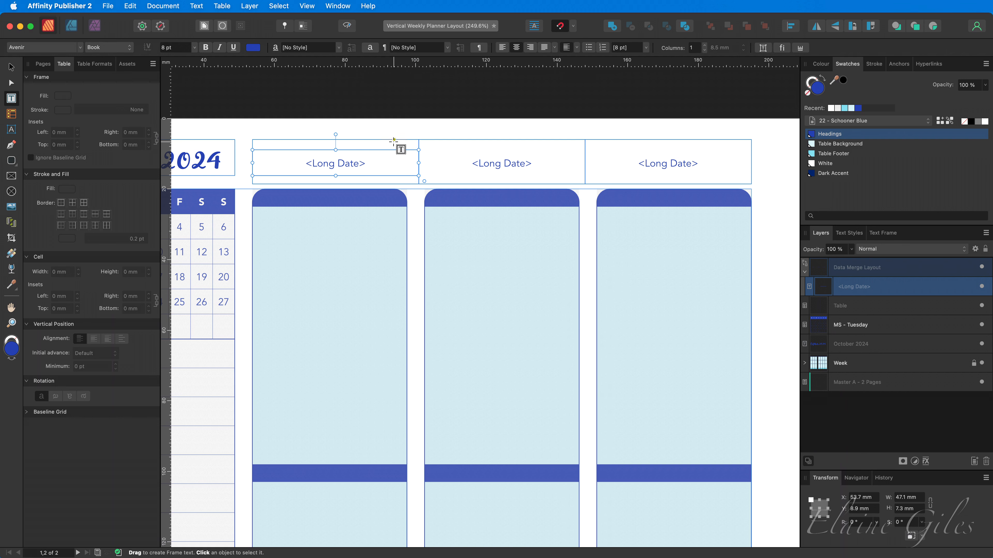
- Set the gutter of the data merge layout above the day columns to 5 mm
{"action": "left_click", "coordinate": [12, 222]}
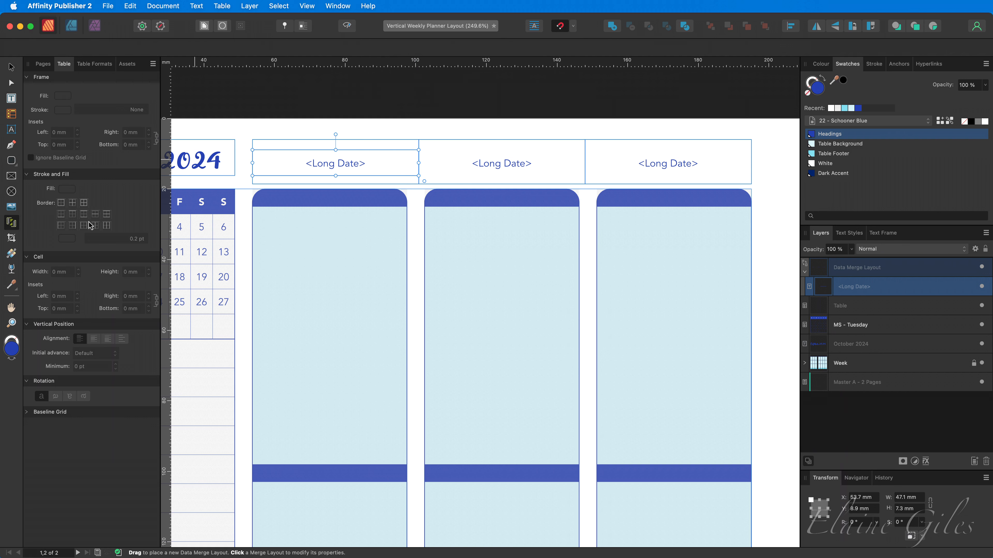
{"action": "left_click", "coordinate": [408, 139]}
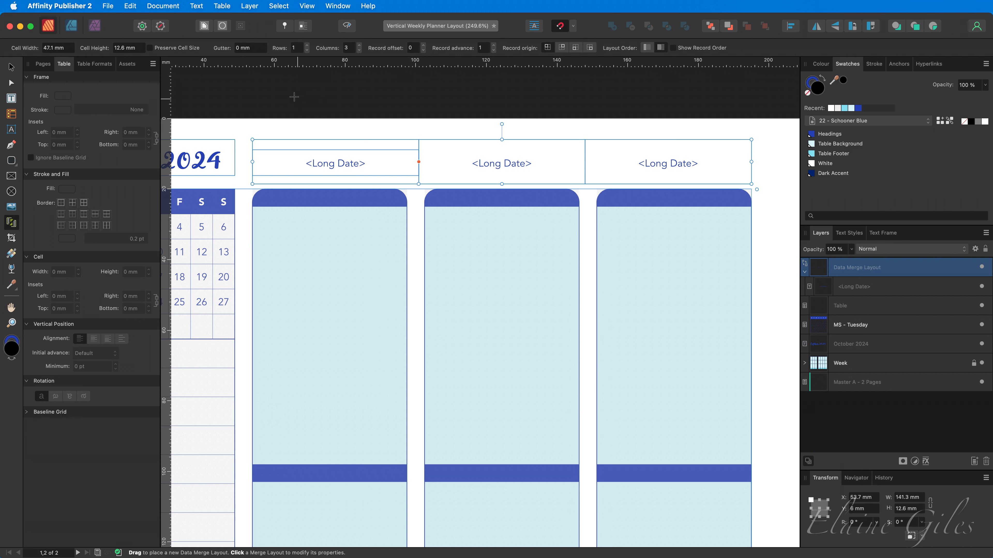
{"action": "left_click", "coordinate": [253, 48]}
{"action": "type", "text": "5"}
{"action": "key", "text": "Return"}
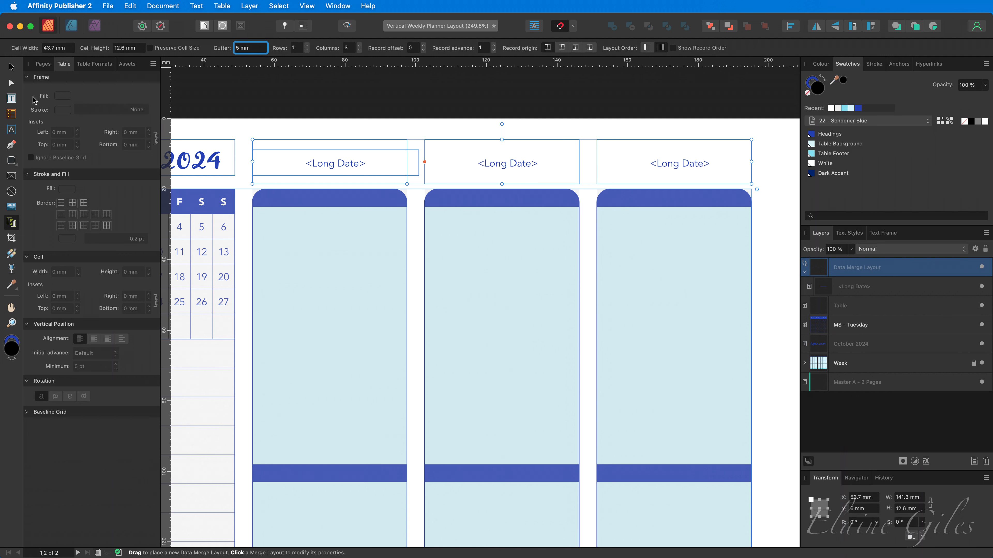
- Fit the Long Date text frame to the first cell's width and lower edge, about 43.7 × 7.5 mm
{"action": "left_click", "coordinate": [12, 99]}
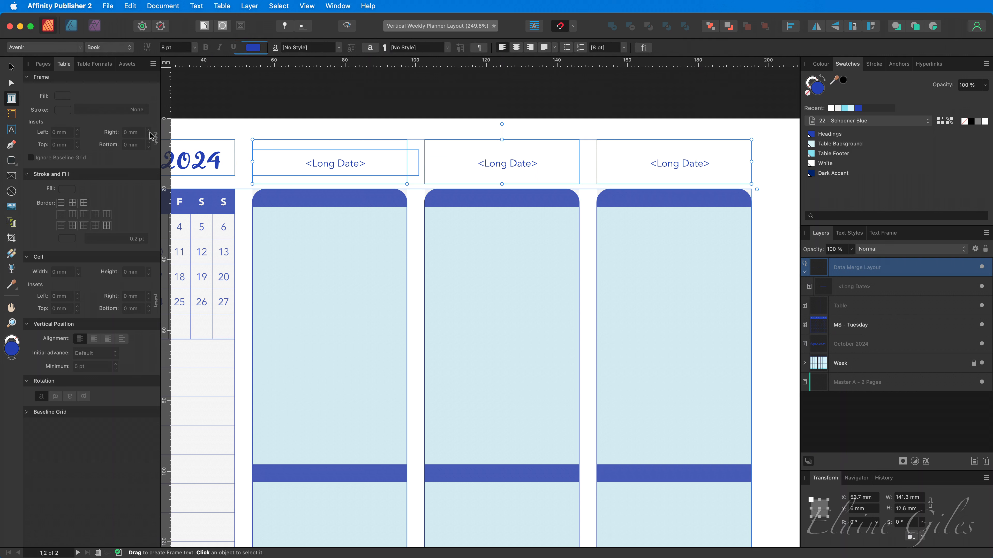
{"action": "left_click", "coordinate": [381, 152]}
{"action": "left_click_drag", "start_coordinate": [420, 163], "coordinate": [406, 163]}
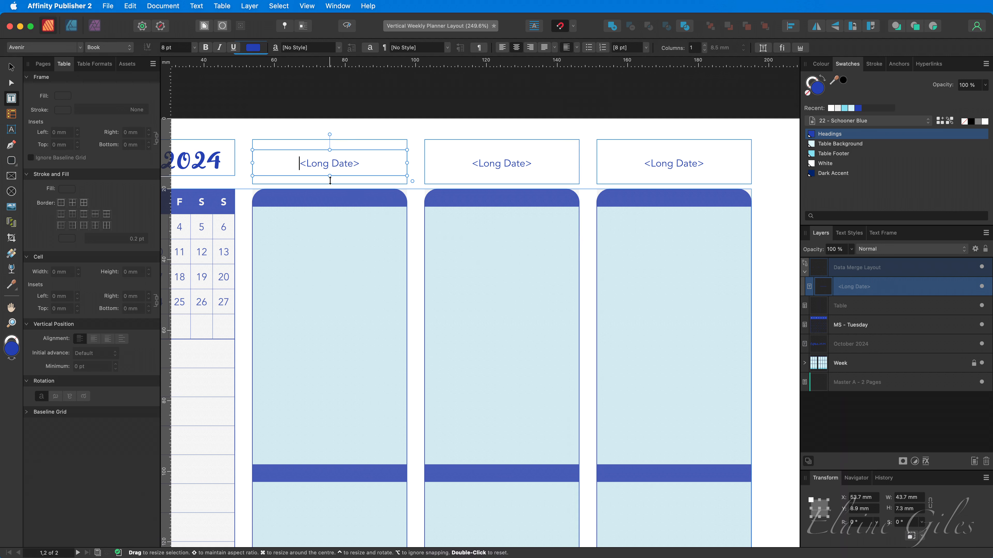
{"action": "left_click_drag", "start_coordinate": [331, 180], "coordinate": [330, 184]}
{"action": "left_click_drag", "start_coordinate": [329, 148], "coordinate": [329, 157]}
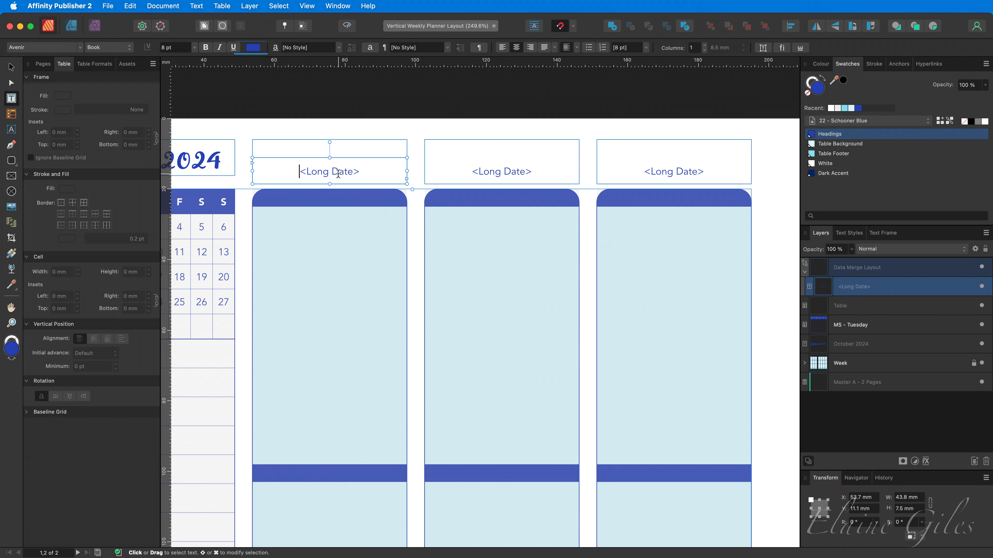
- Insert the Holiday field from the Planner Dates.xlsx data merge fields on its own line above the Long Date field
{"action": "left_click_drag", "start_coordinate": [992, 121], "coordinate": [730, 99]}
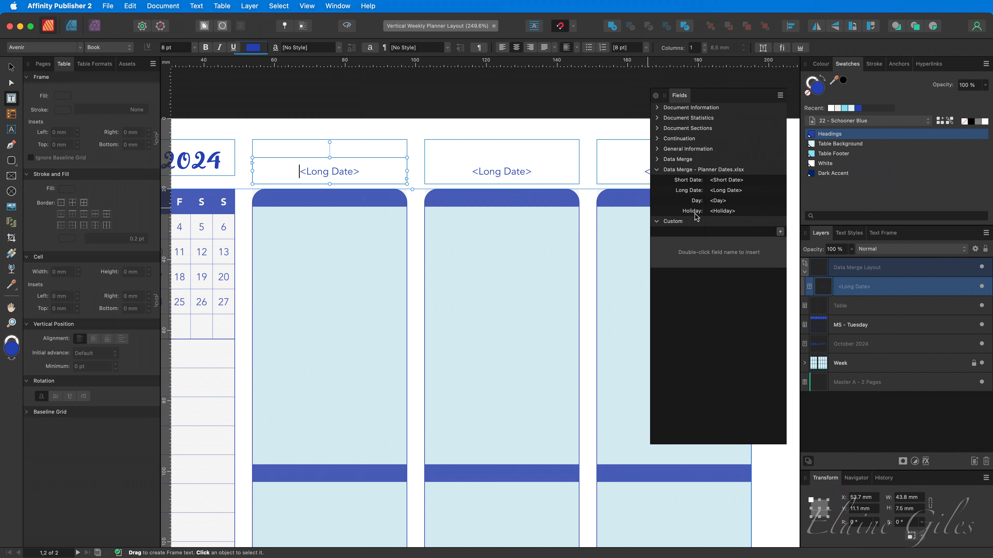
{"action": "double_click", "coordinate": [725, 214]}
{"action": "key", "text": "Return"}
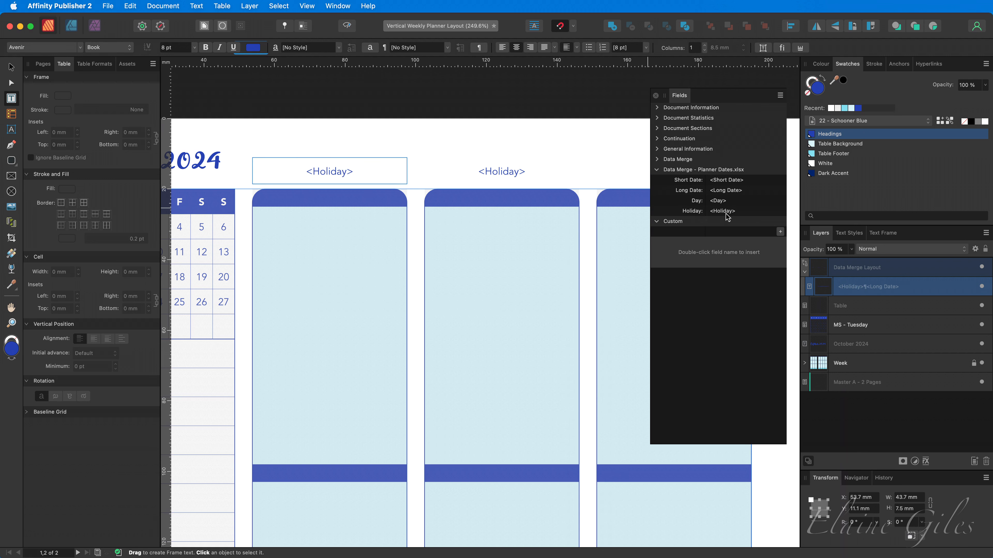
- Set the Holiday field's text size to 6 pt and extend its frame upward to about 10.7 mm high
{"action": "left_click", "coordinate": [328, 170]}
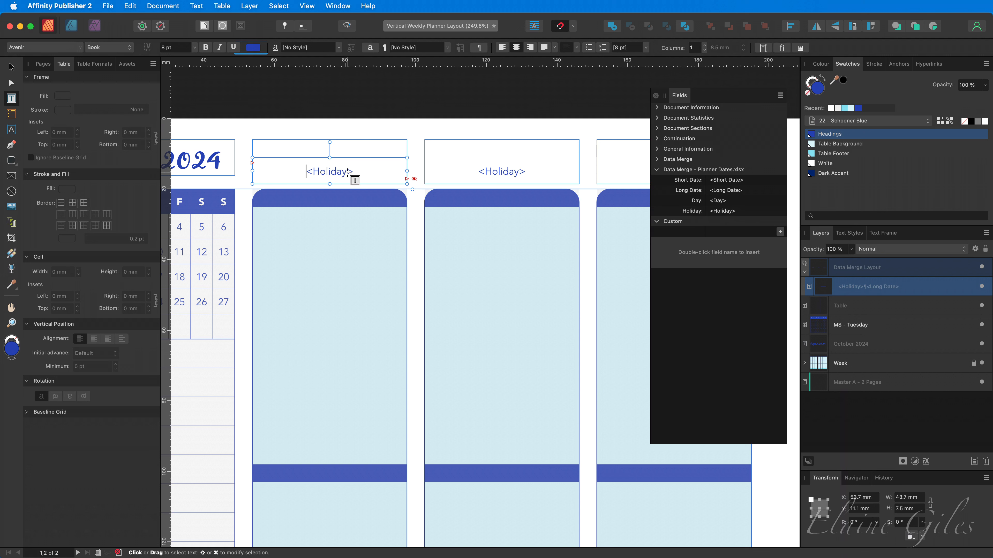
{"action": "double_click", "coordinate": [337, 172]}
{"action": "left_click", "coordinate": [180, 47]}
{"action": "type", "text": "6"}
{"action": "key", "text": "Return"}
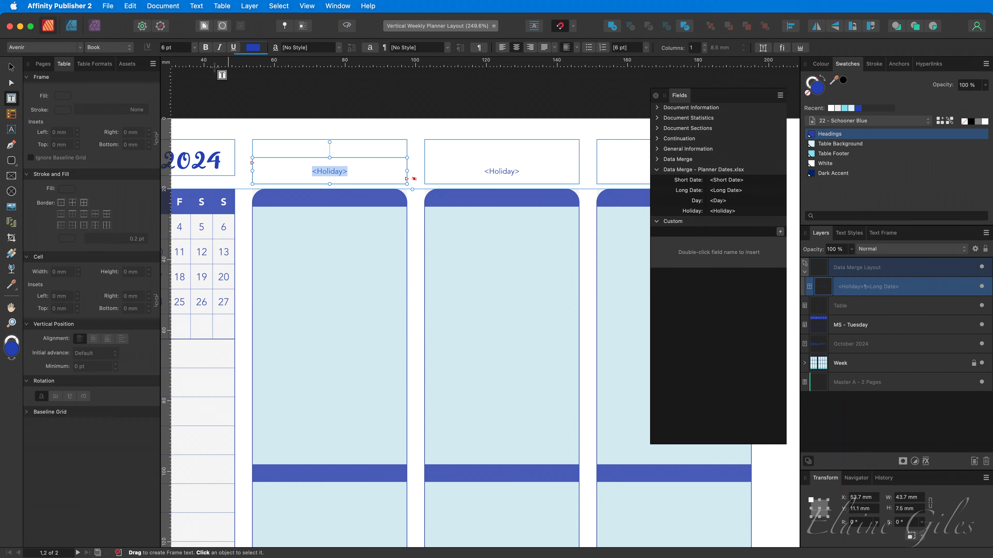
{"action": "left_click_drag", "start_coordinate": [330, 156], "coordinate": [329, 146]}
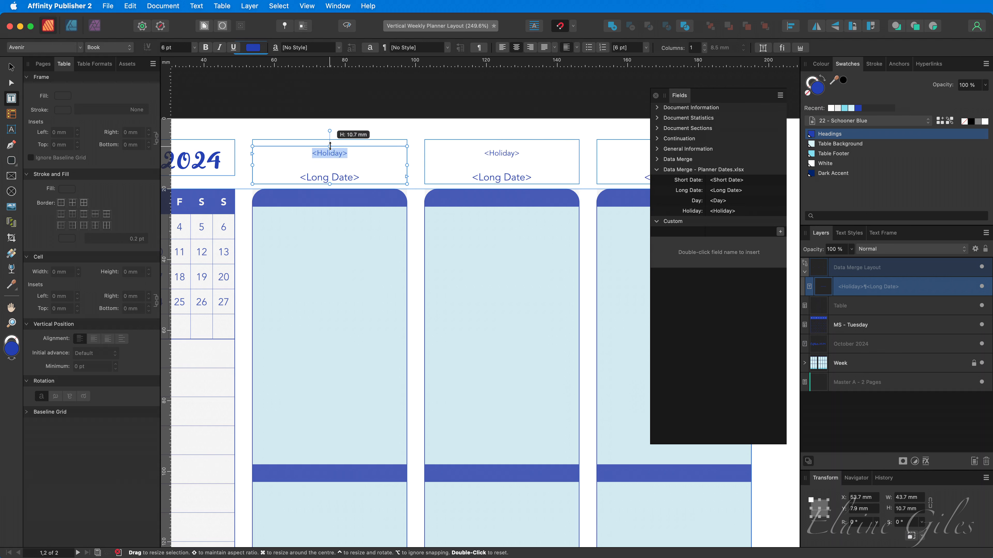
- Replace the paragraph break between the Holiday and Long Date fields with a line break
{"action": "left_click", "coordinate": [350, 155]}
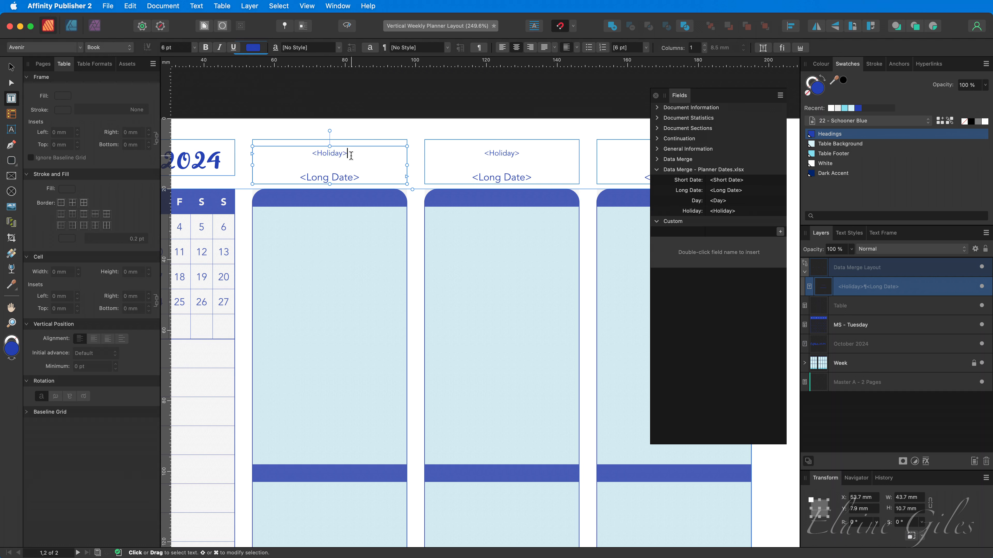
{"action": "key", "text": "Delete"}
{"action": "key", "text": "shift+Return"}
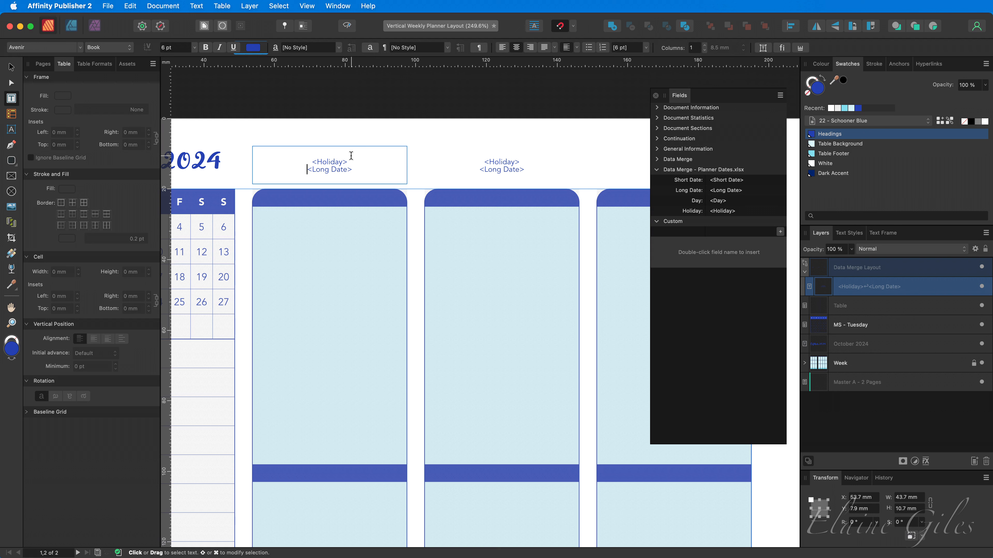
- Set the text size of the Long Date field below the Holiday field to 8 pt
{"action": "key", "text": "shift+Right"}
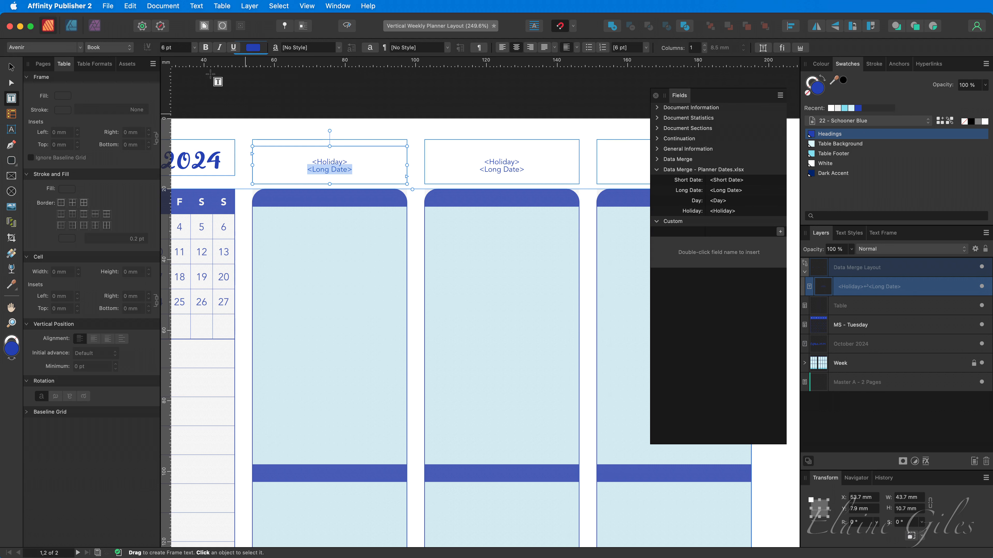
{"action": "left_click", "coordinate": [177, 45]}
{"action": "type", "text": "8"}
{"action": "key", "text": "Return"}
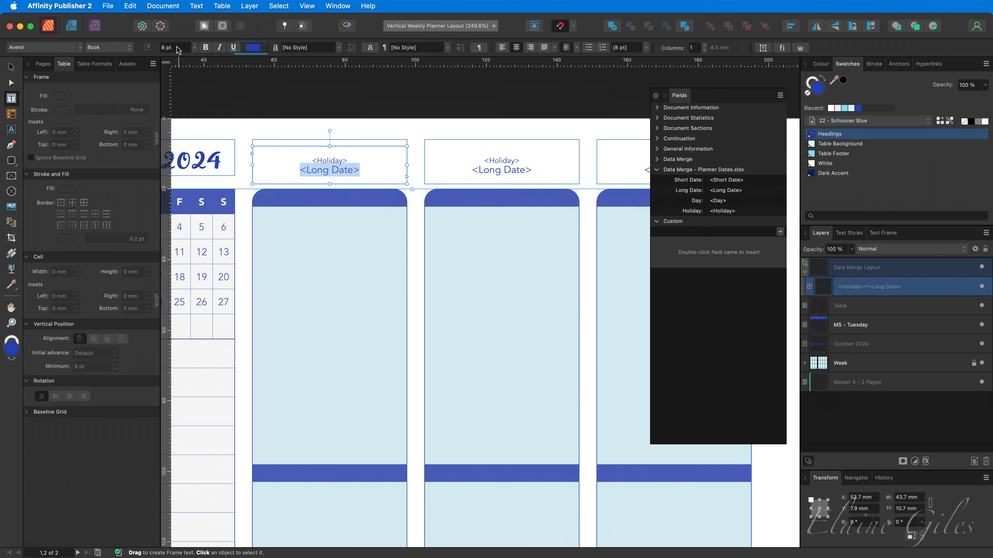
{"action": "left_click", "coordinate": [400, 176]}
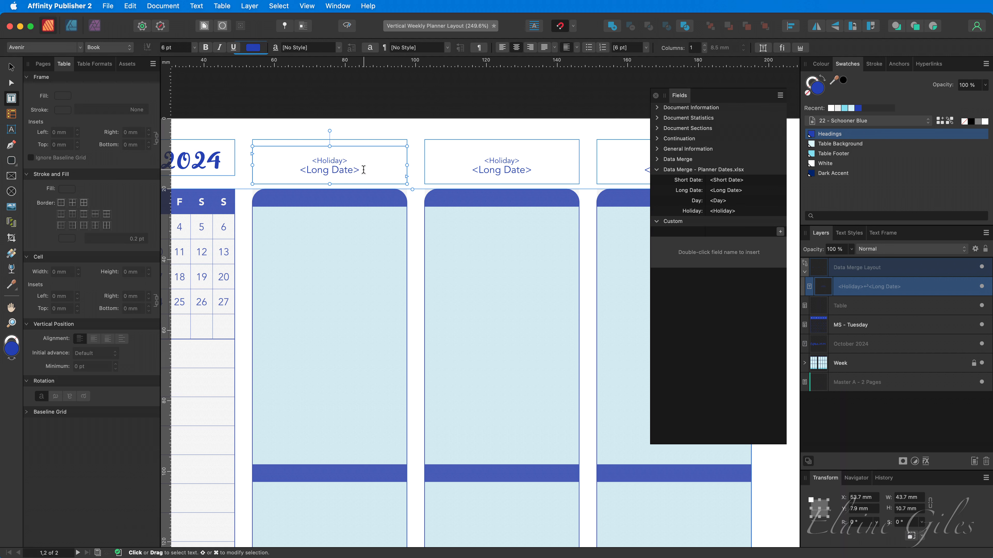
- Remove Long Date from the combined frame, shrink the remaining Holiday frame to about 4 mm high, and duplicate it directly below
{"action": "left_click_drag", "start_coordinate": [364, 169], "coordinate": [295, 168]}
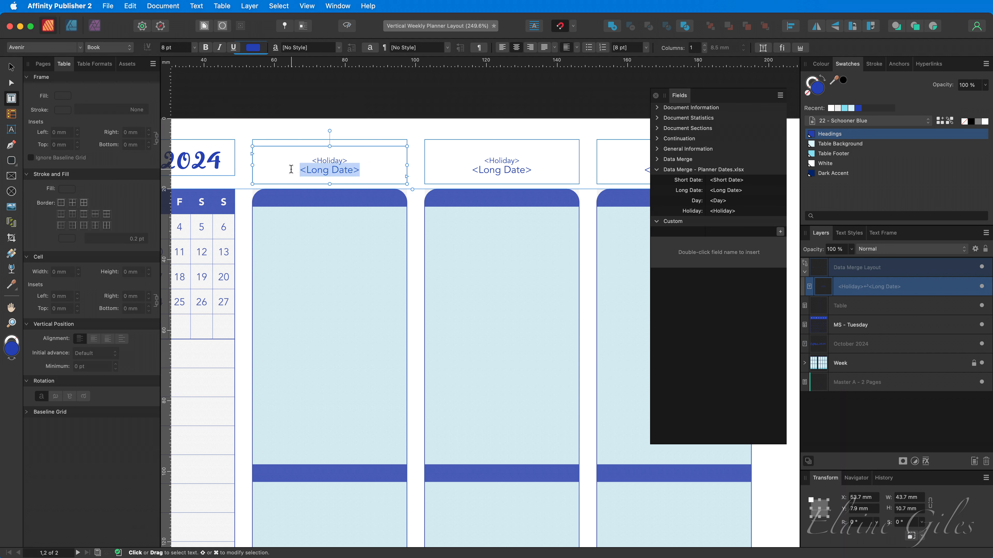
{"action": "key", "text": "BackSpace"}
{"action": "key", "text": "BackSpace"}
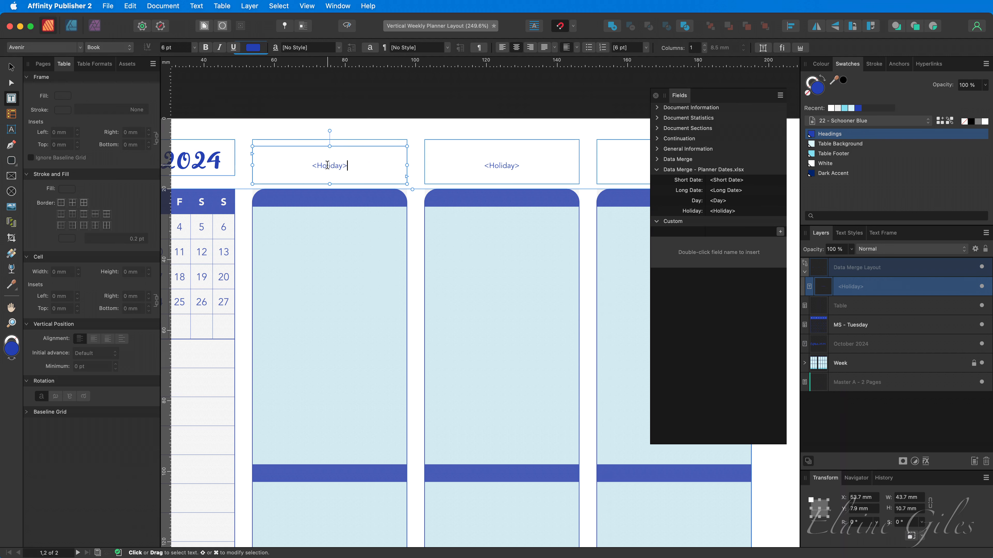
{"action": "left_click_drag", "start_coordinate": [329, 145], "coordinate": [306, 184]}
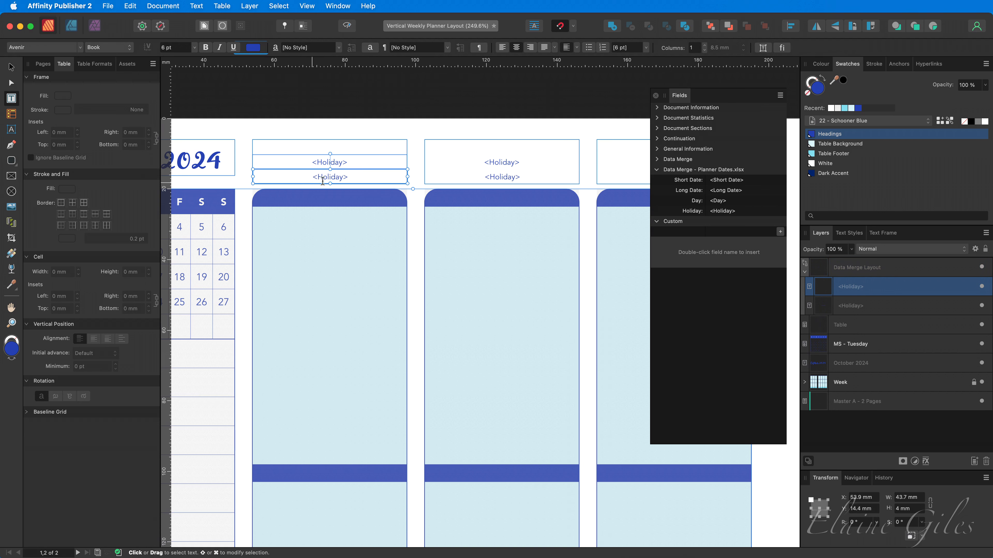
- Replace the Holiday field in the lower frame with the Long Date field and set its text size to 8 pt
{"action": "double_click", "coordinate": [336, 176]}
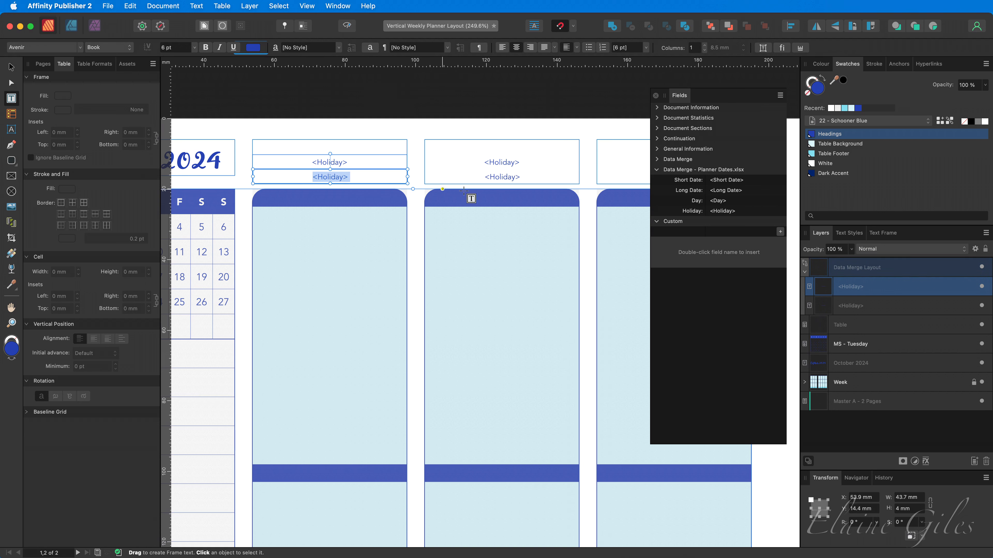
{"action": "key", "text": "BackSpace"}
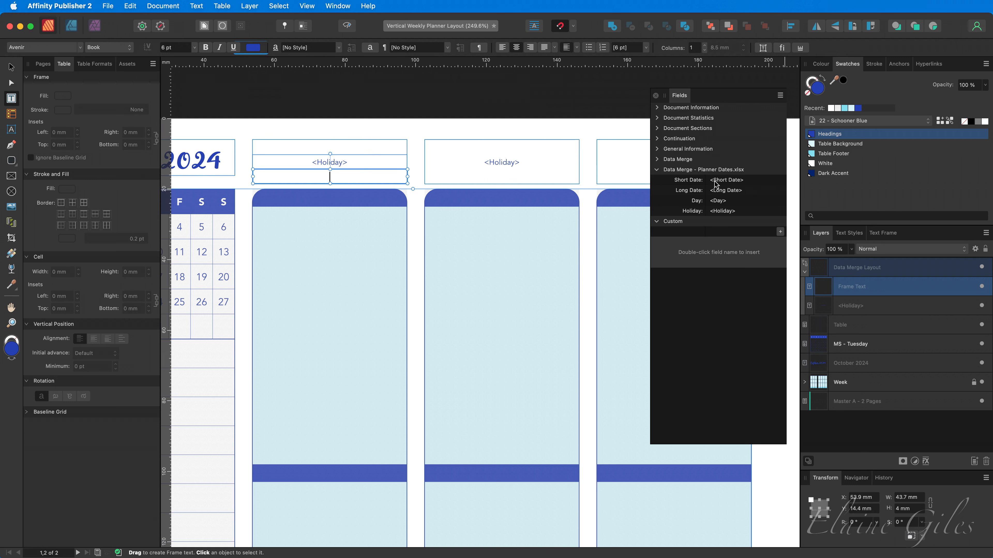
{"action": "double_click", "coordinate": [714, 191]}
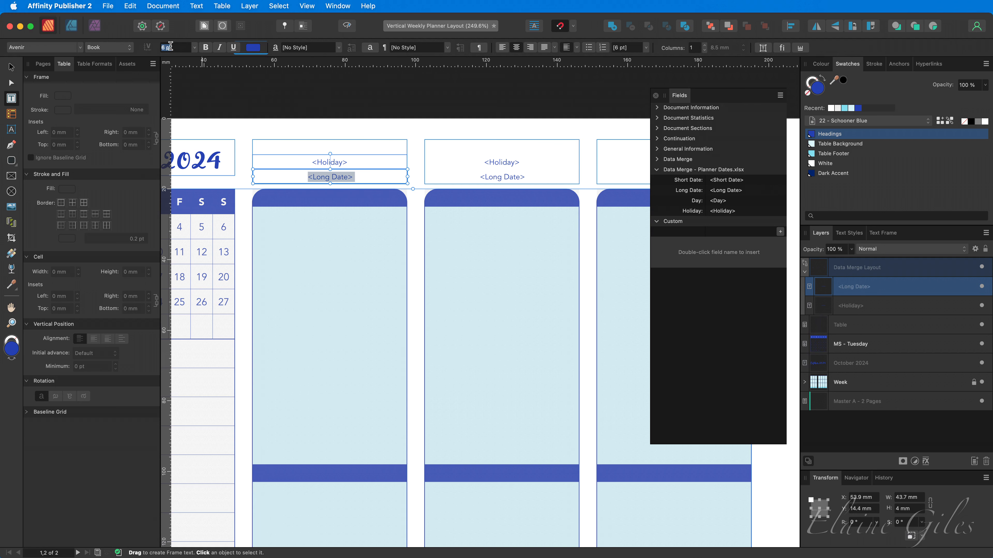
{"action": "type", "text": "8"}
{"action": "key", "text": "Return"}
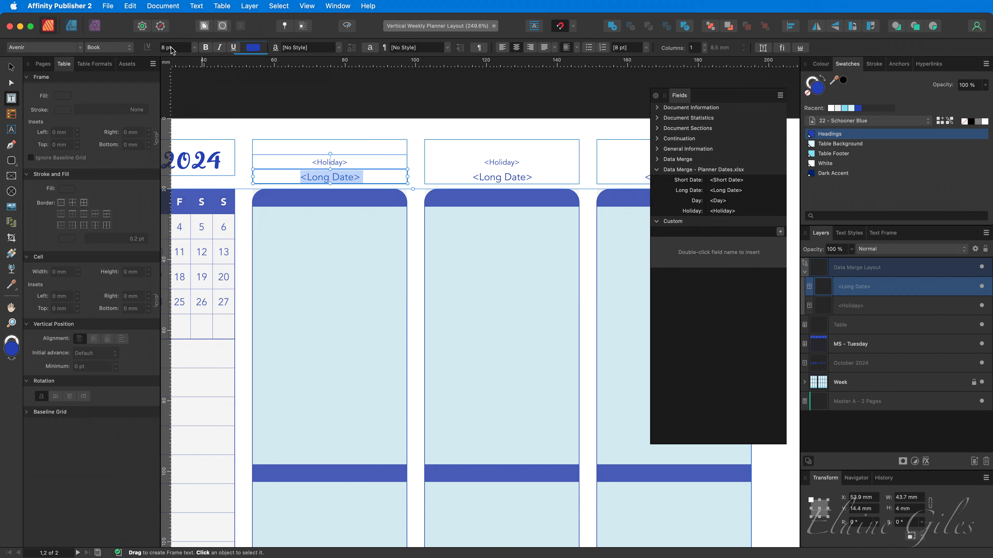
- Move the Holiday and Long Date frames up in the first cell, stacked, with the Long Date frame at about X 52.7 mm, Y 12.3 mm
{"action": "left_click", "coordinate": [12, 67]}
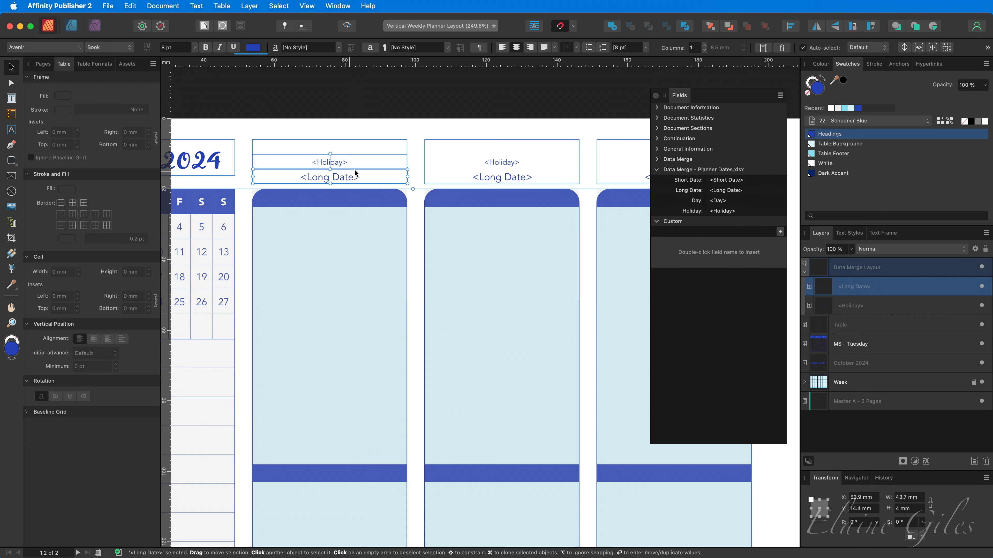
{"action": "mouse_move", "coordinate": [356, 165]}
{"action": "left_mouse_down"}
{"action": "mouse_move", "coordinate": [356, 157]}
{"action": "mouse_move", "coordinate": [361, 168]}
{"action": "left_mouse_up"}
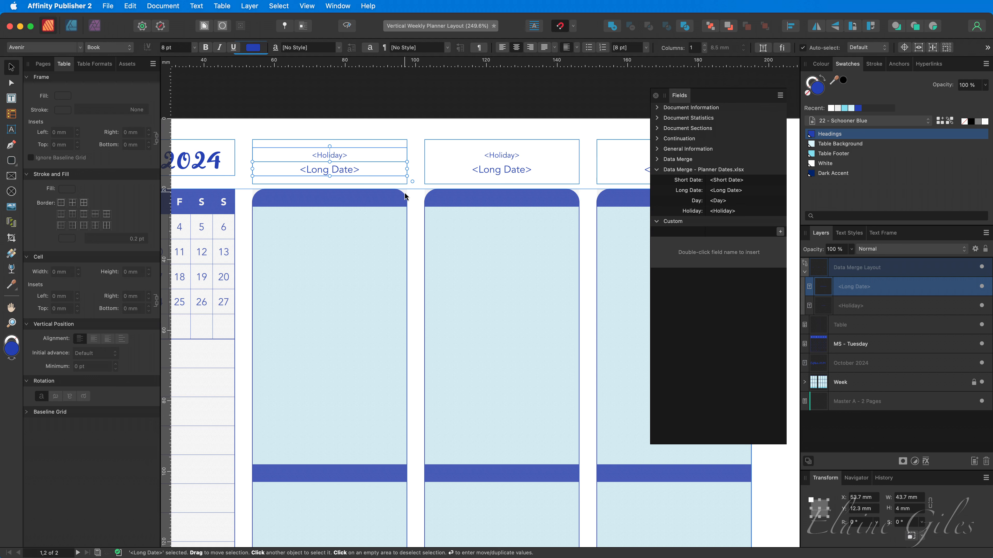
- Extend the data merge layout downward to cover the blue header bars of the day columns
{"action": "left_click", "coordinate": [416, 171]}
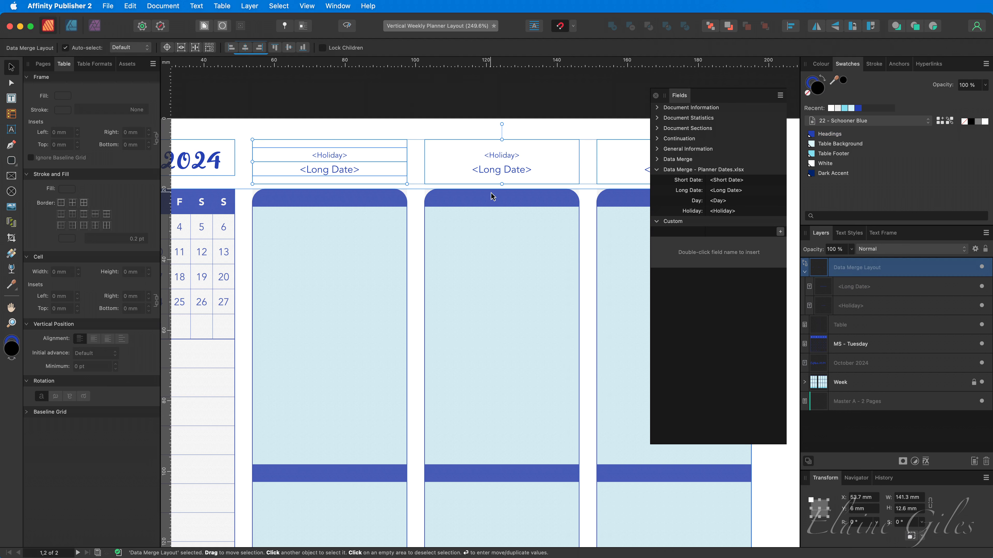
{"action": "left_click_drag", "start_coordinate": [500, 189], "coordinate": [500, 207]}
- Draw a text frame about 43.7 × 3.9 mm below the Long Date frame and insert the Day field centred in it
{"action": "key", "text": "t"}
{"action": "left_click_drag", "start_coordinate": [267, 180], "coordinate": [407, 187]}
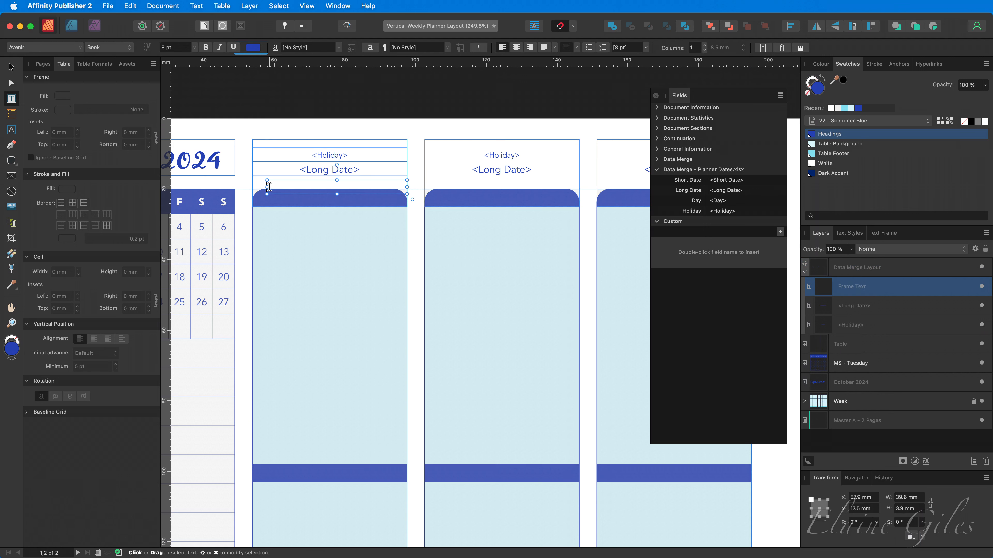
{"action": "left_click_drag", "start_coordinate": [267, 187], "coordinate": [252, 187]}
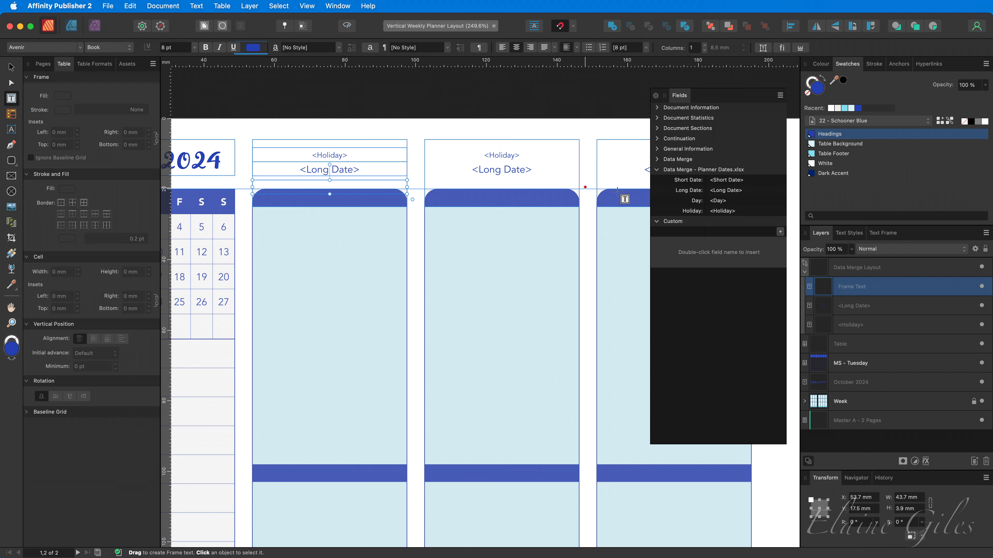
{"action": "double_click", "coordinate": [718, 200]}
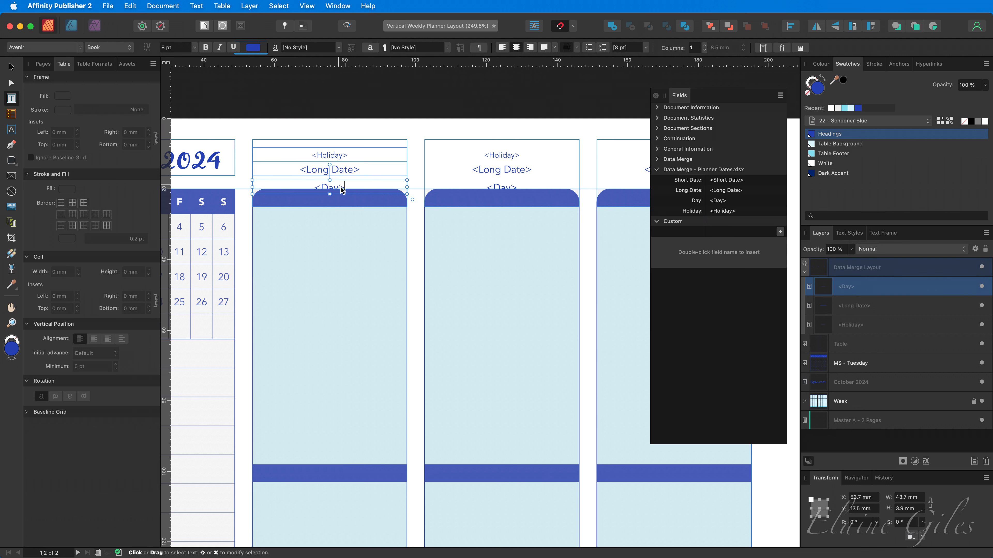
- Colour the Day field's text with the White swatch from the 22 - Schooner Blue palette
{"action": "scroll", "coordinate": [314, 186], "scroll_direction": "up", "scroll_amount": 6}
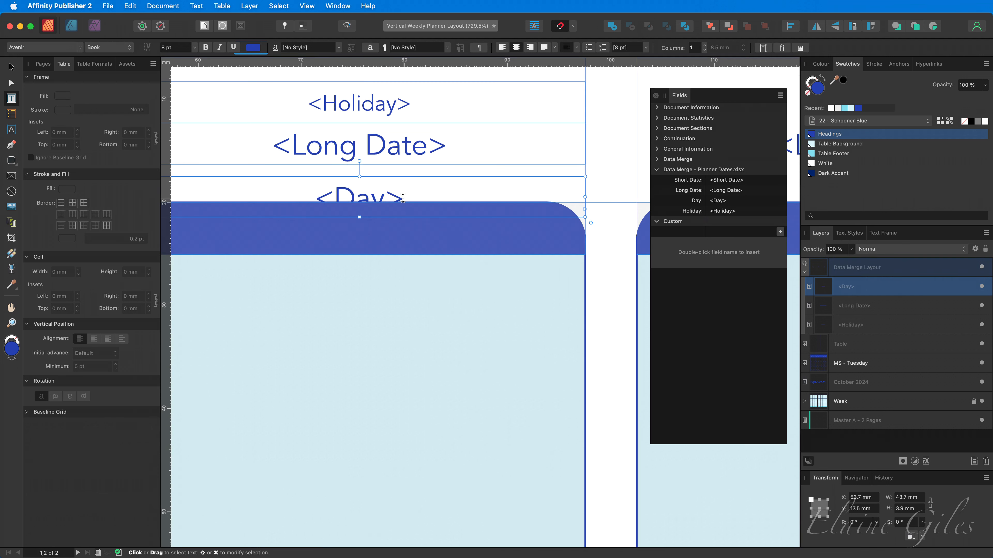
{"action": "left_click_drag", "start_coordinate": [404, 198], "coordinate": [326, 197]}
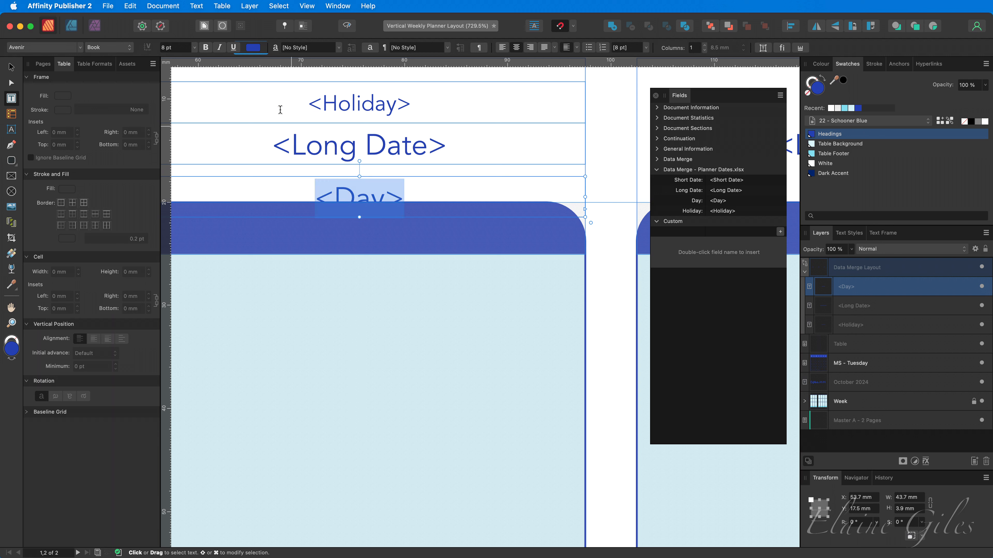
{"action": "left_click", "coordinate": [252, 47]}
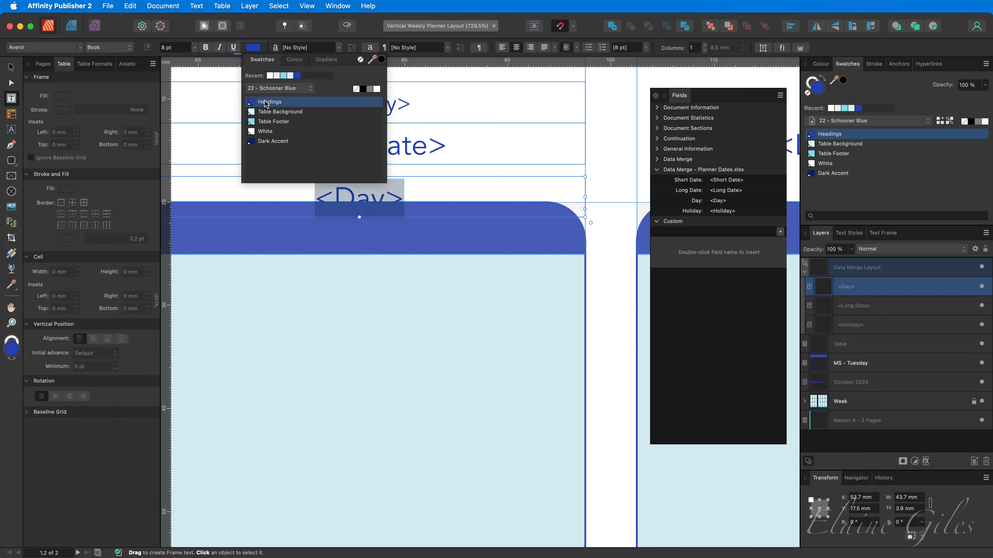
{"action": "left_click", "coordinate": [267, 132]}
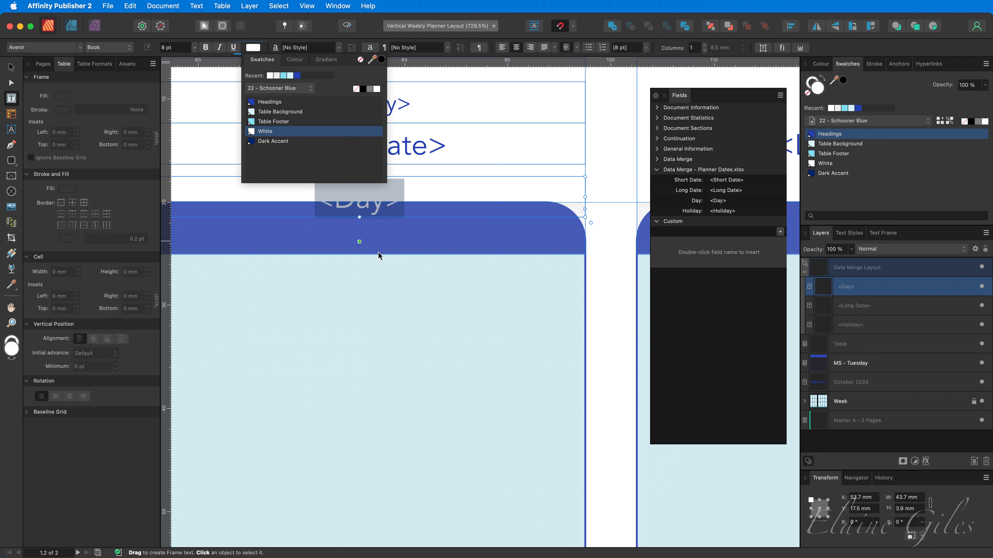
{"action": "left_click", "coordinate": [436, 187]}
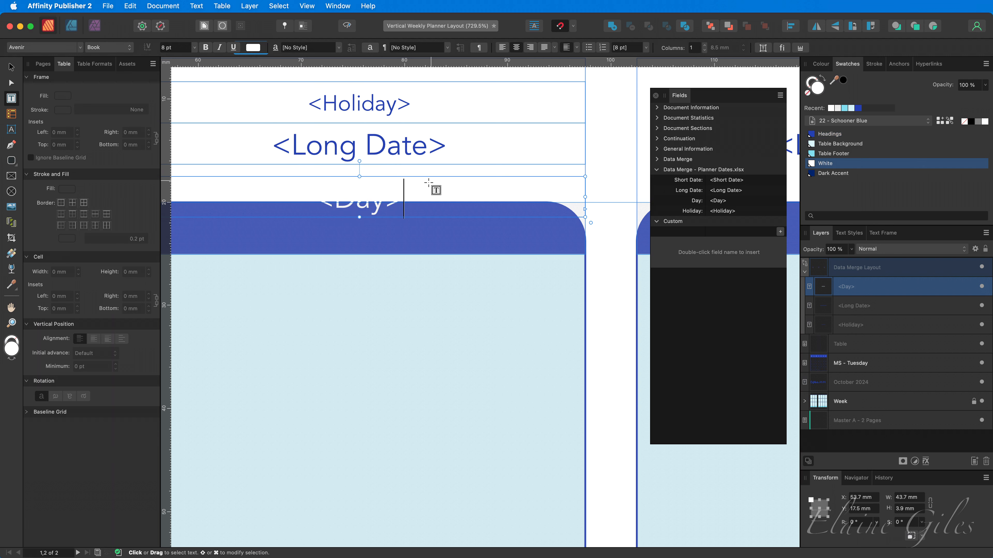
- Move the Day frame down into the first column's blue header bar, at about Y 20.5 mm
{"action": "left_click_drag", "start_coordinate": [420, 175], "coordinate": [419, 207]}
{"action": "scroll", "coordinate": [423, 204], "scroll_direction": "left", "scroll_amount": 5}
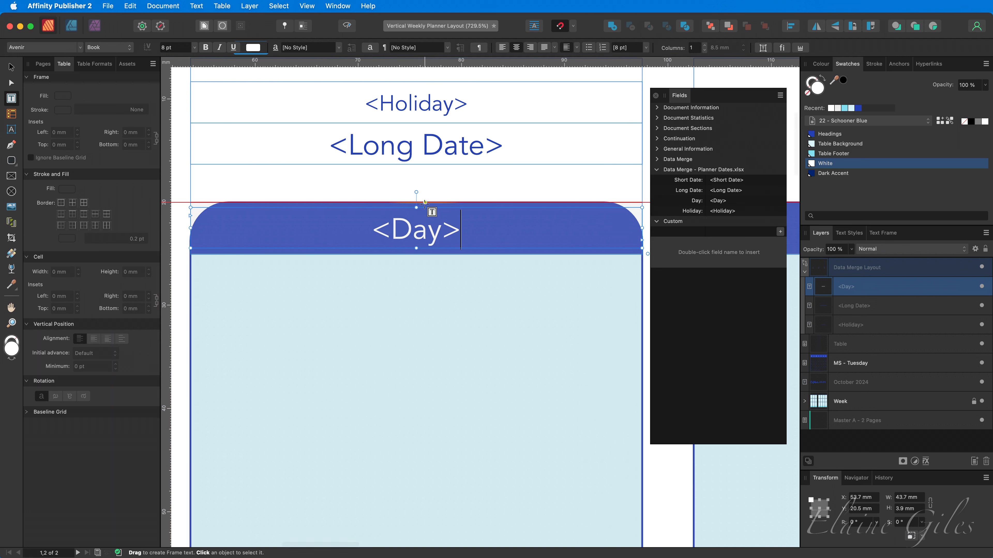
- Move the Long Date frame down to about Y 14.3 mm and the Holiday frame to about Y 9.5 mm in the first cell
{"action": "left_click", "coordinate": [526, 160]}
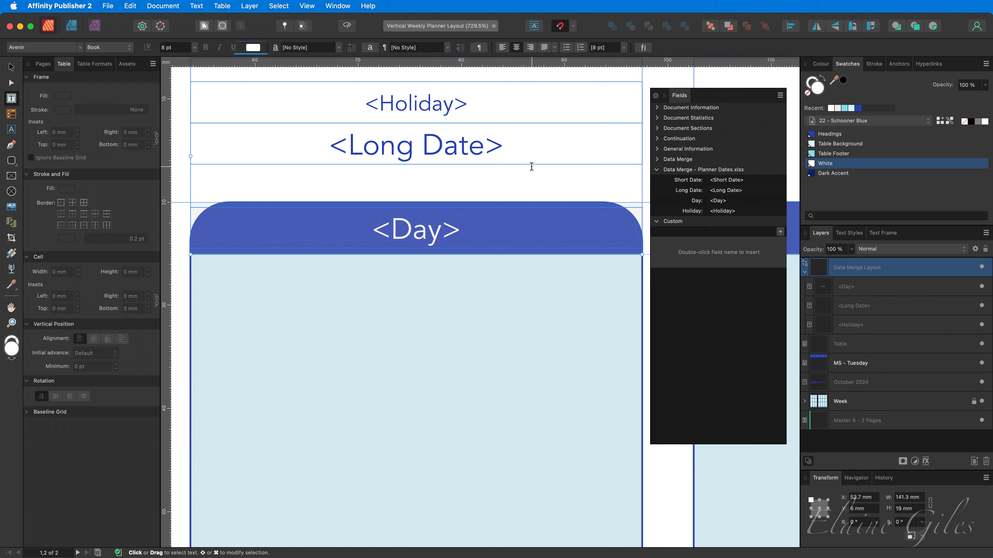
{"action": "left_click", "coordinate": [534, 163]}
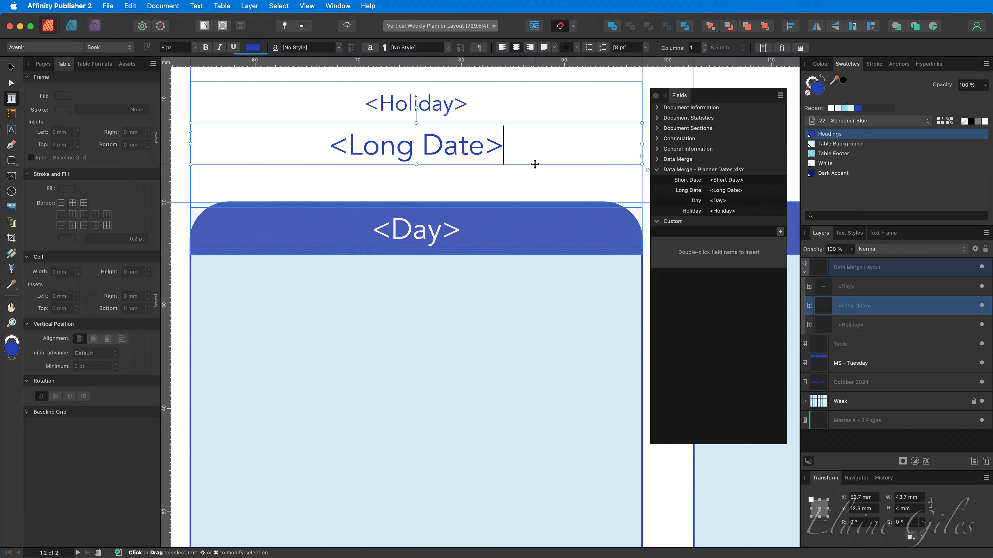
{"action": "left_click_drag", "start_coordinate": [534, 162], "coordinate": [533, 185]}
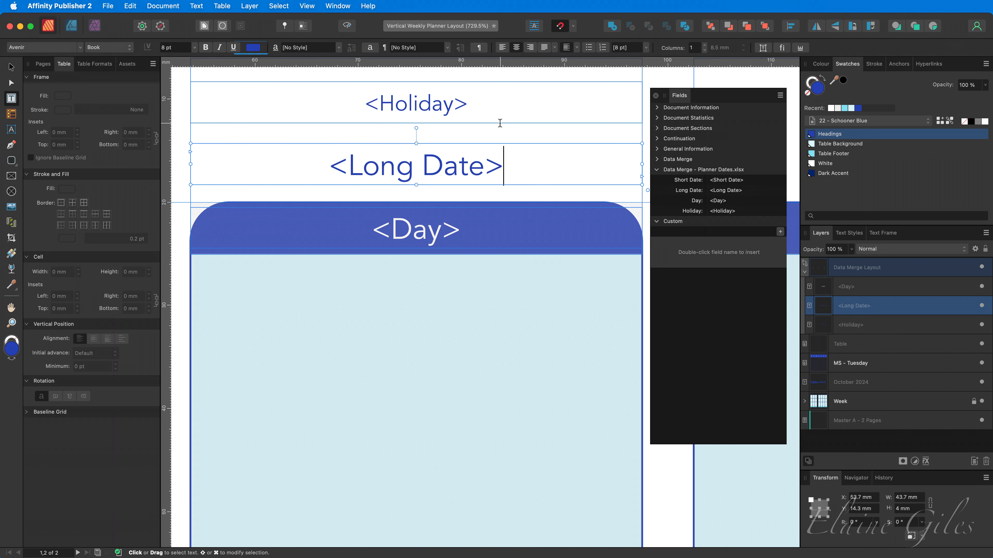
{"action": "left_click", "coordinate": [510, 122]}
{"action": "left_click_drag", "start_coordinate": [509, 123], "coordinate": [508, 135]}
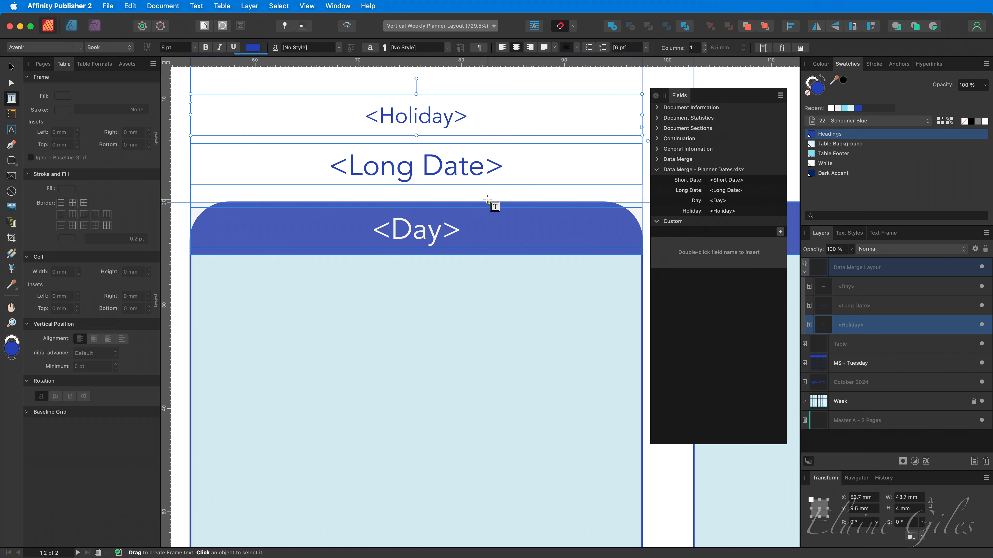
{"action": "key", "text": "super+0"}
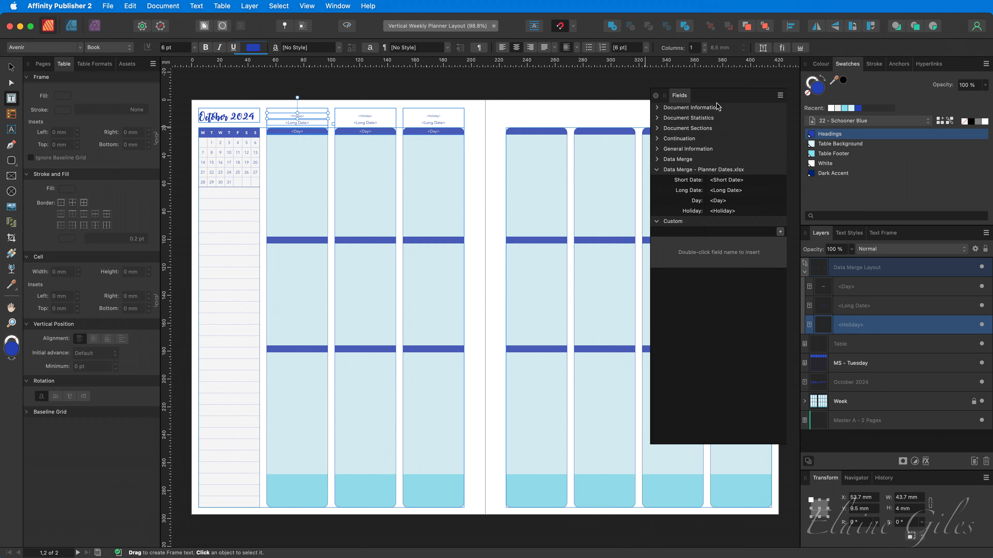
- Clear the Fields panel away from the page and save the planner layout document
{"action": "left_click_drag", "start_coordinate": [729, 95], "coordinate": [992, 154]}
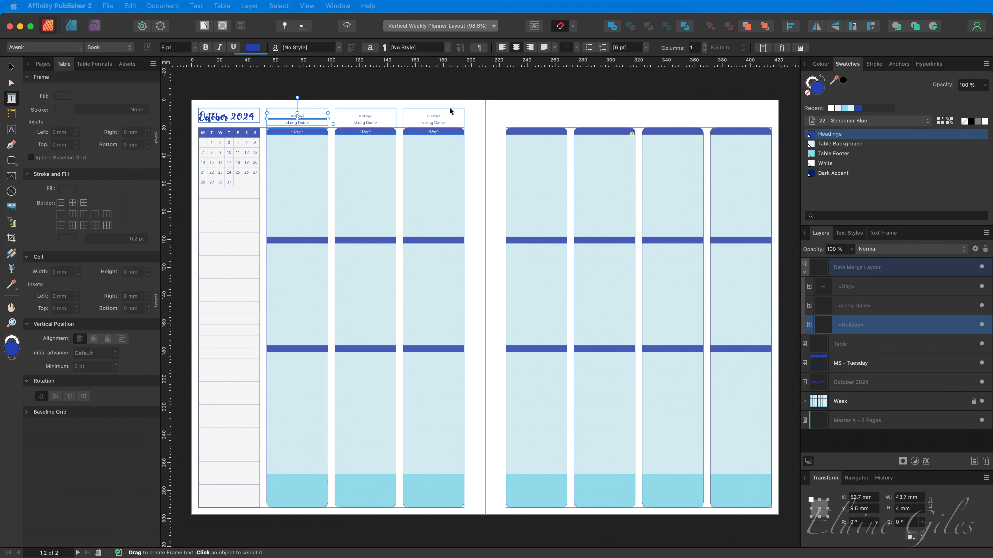
{"action": "left_click", "coordinate": [320, 72]}
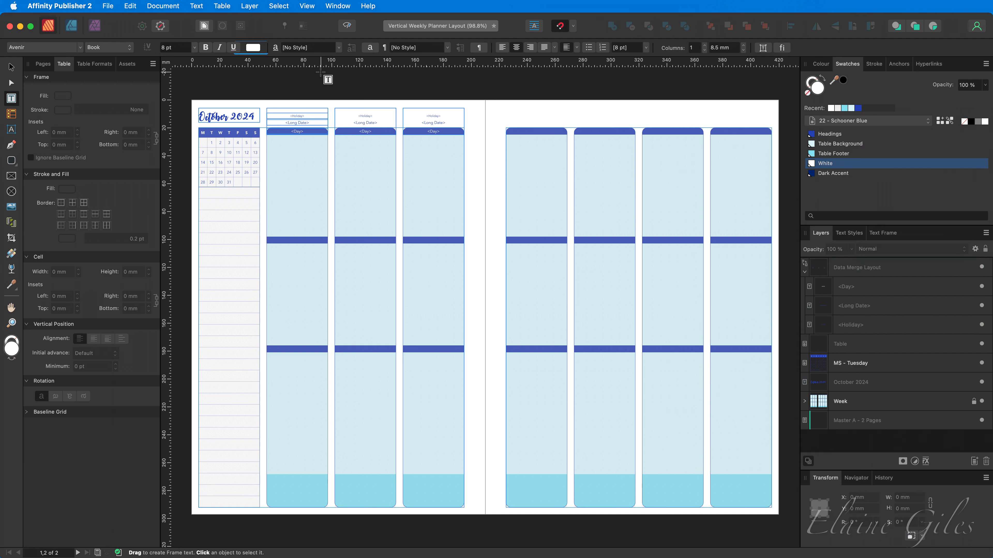
{"action": "key", "text": "super+s"}
- Update the Planner Dates.xlsx source in the Data Merge manager and keep 2024-10 as its sheet
{"action": "left_click_drag", "start_coordinate": [0, 200], "coordinate": [382, 98]}
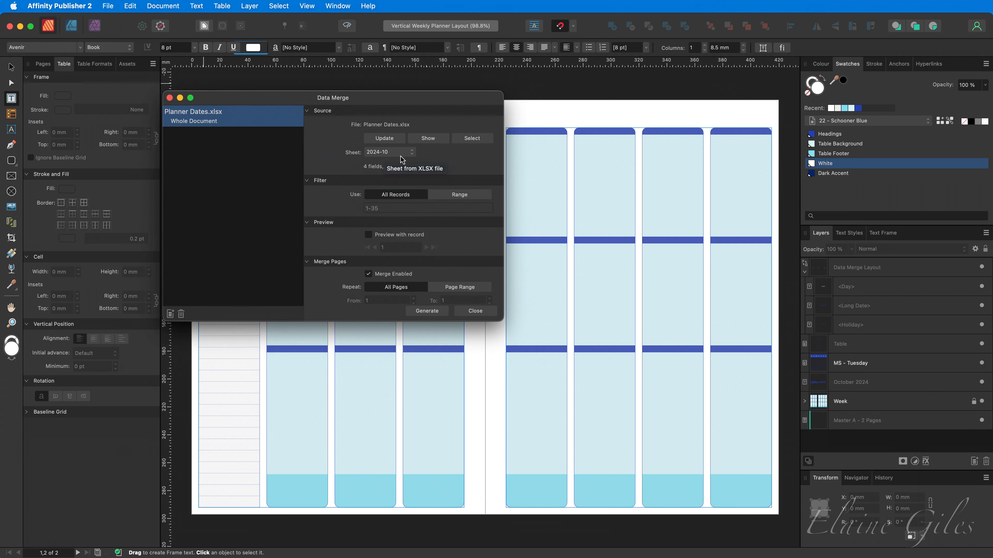
{"action": "left_click", "coordinate": [380, 141]}
{"action": "left_click", "coordinate": [412, 154]}
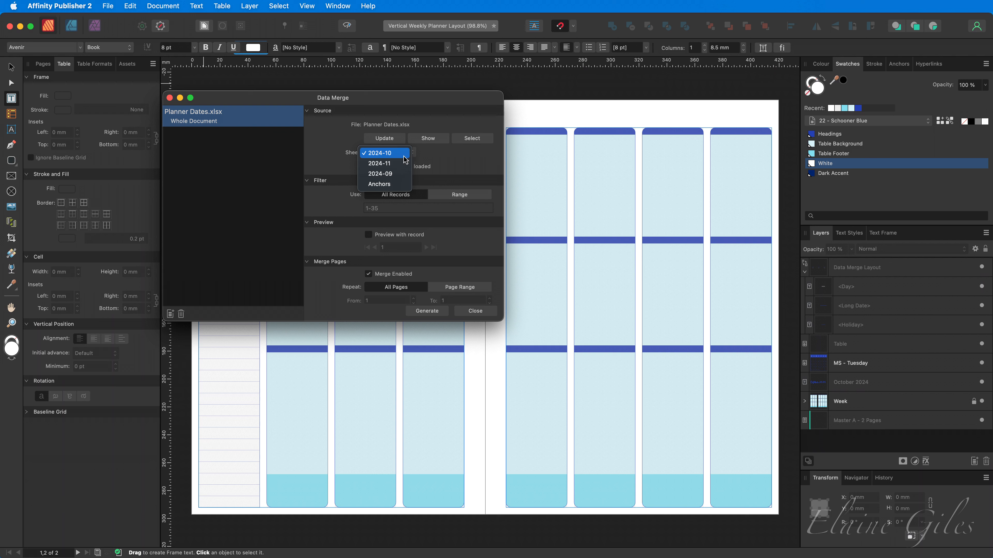
{"action": "left_click", "coordinate": [429, 158]}
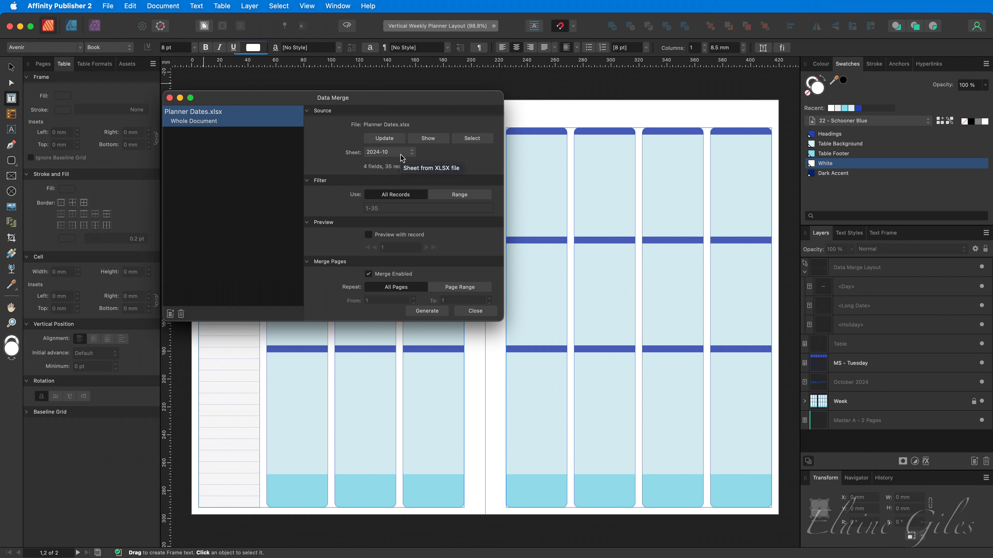
- Preview the merge with record 1, turn the preview off and generate the merged document
{"action": "left_click_drag", "start_coordinate": [405, 97], "coordinate": [410, 161]}
{"action": "left_click", "coordinate": [388, 299]}
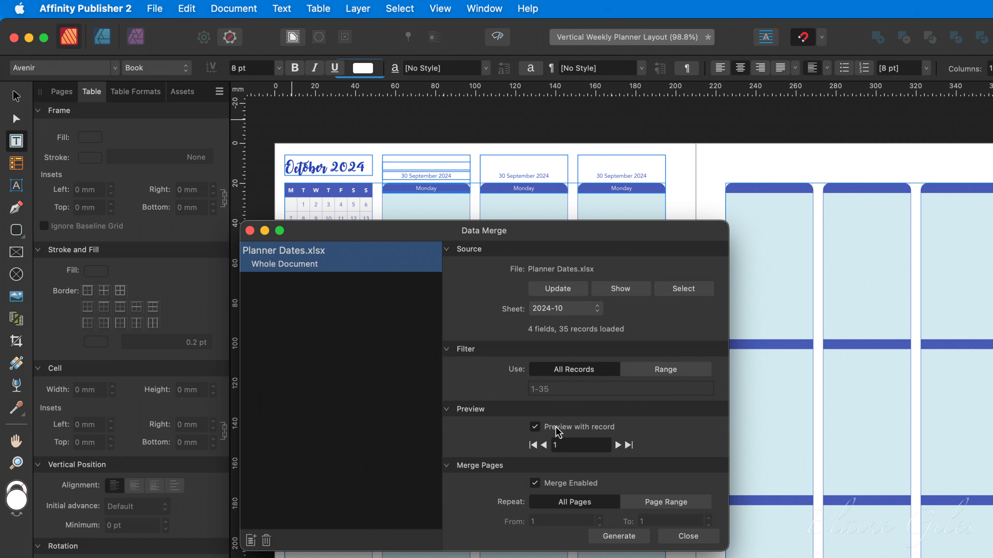
{"action": "left_click", "coordinate": [558, 428]}
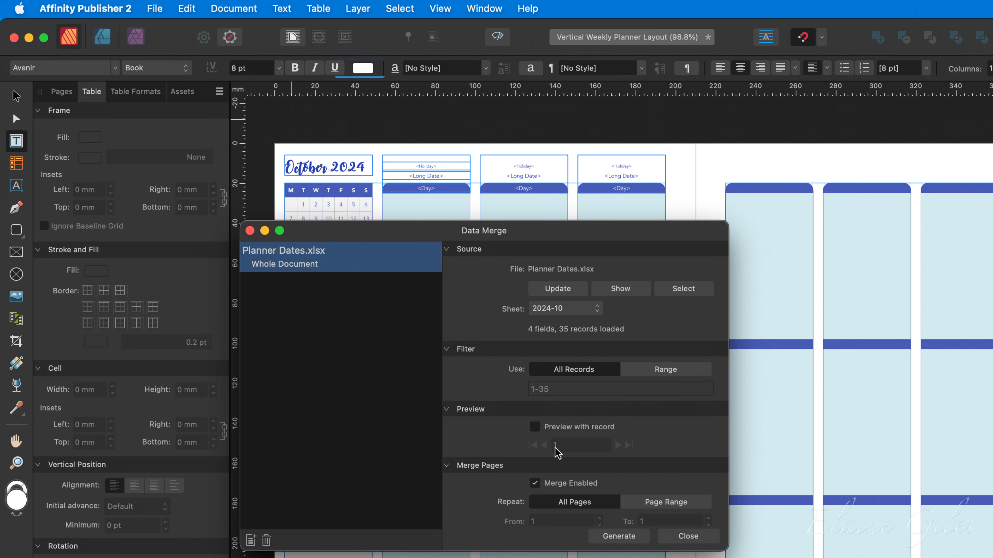
{"action": "left_click", "coordinate": [620, 536]}
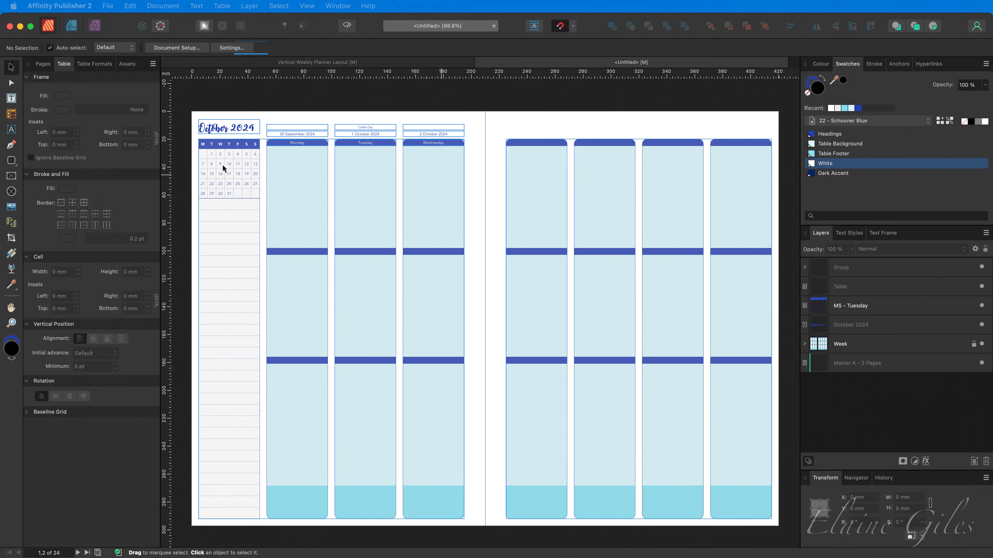
- Examine the dates, days and holidays on pages 1,2 and 19,20 of the generated document, and close it without saving
{"action": "scroll", "coordinate": [206, 112], "scroll_direction": "up", "scroll_amount": 5}
{"action": "scroll", "coordinate": [206, 111], "scroll_direction": "down", "scroll_amount": 2}
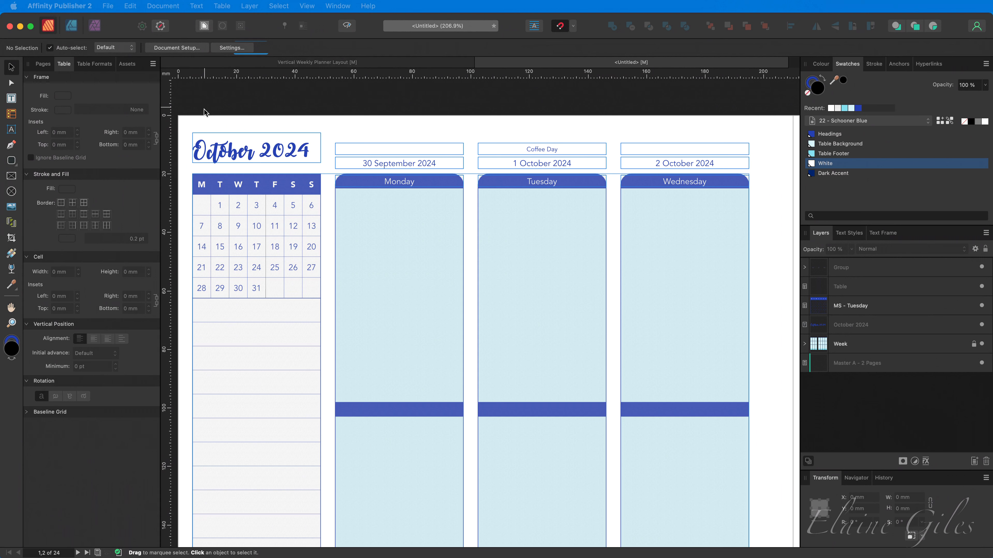
{"action": "left_click", "coordinate": [46, 64]}
{"action": "scroll", "coordinate": [138, 308], "scroll_direction": "down", "scroll_amount": 12}
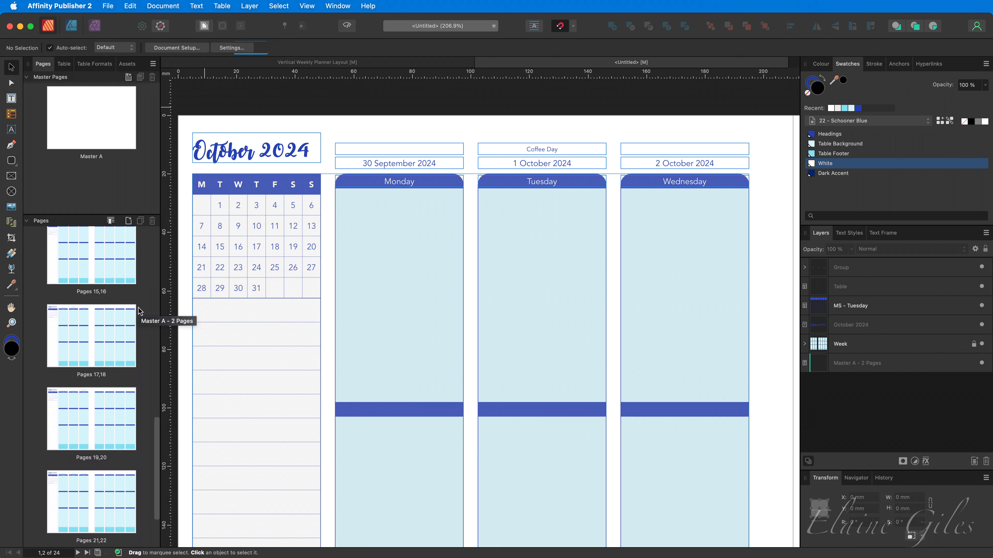
{"action": "scroll", "coordinate": [138, 309], "scroll_direction": "down", "scroll_amount": 3}
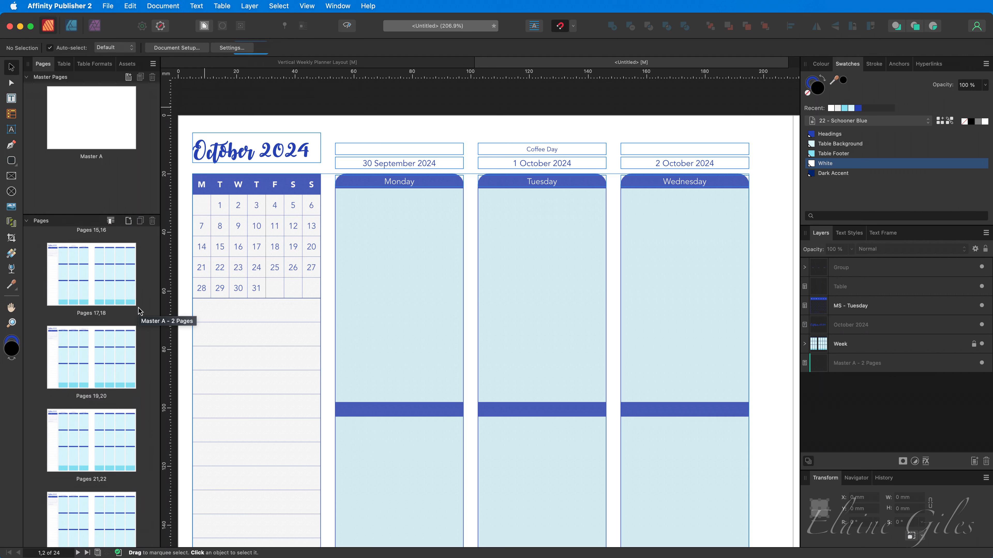
{"action": "left_click", "coordinate": [89, 351]}
{"action": "scroll", "coordinate": [89, 352], "scroll_direction": "down", "scroll_amount": 1}
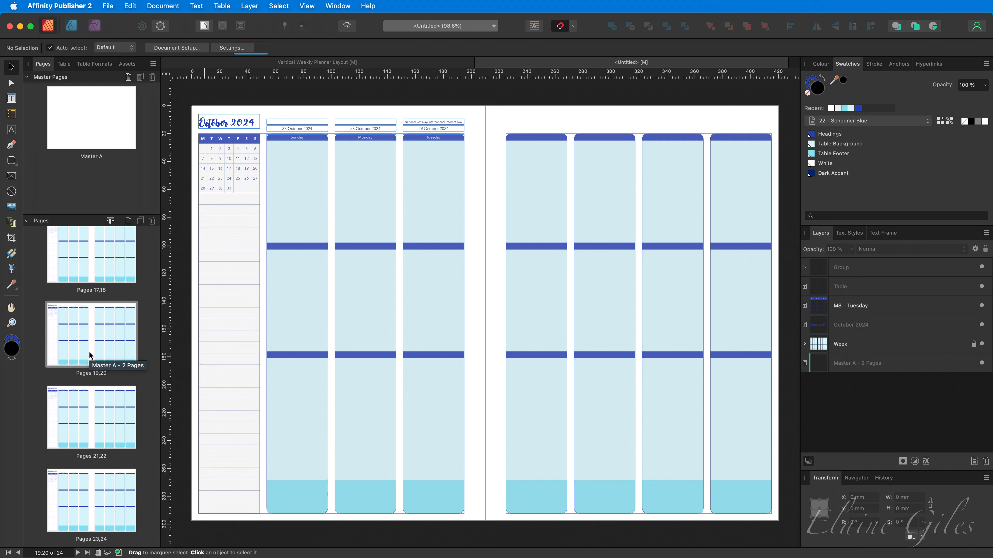
{"action": "scroll", "coordinate": [90, 352], "scroll_direction": "up", "scroll_amount": 10}
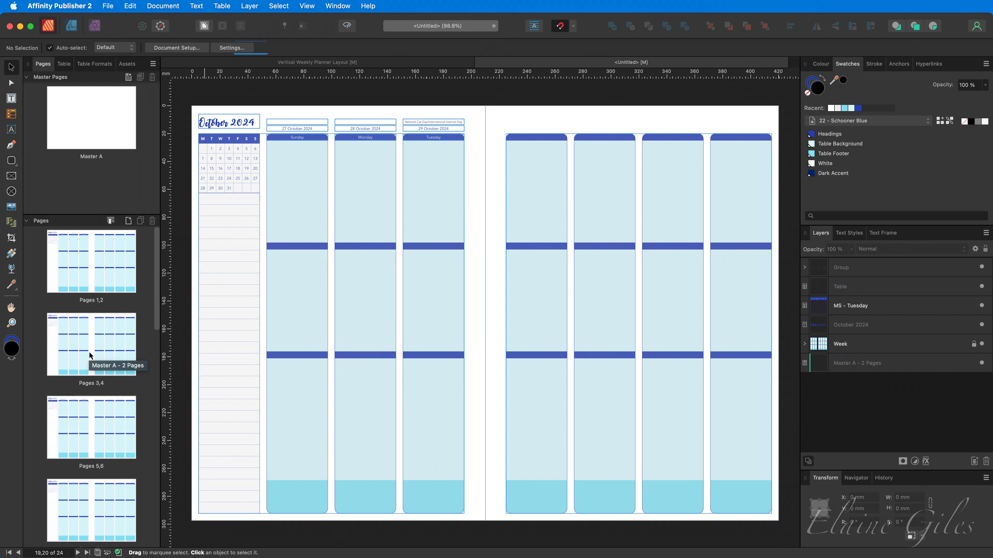
{"action": "left_click", "coordinate": [92, 261]}
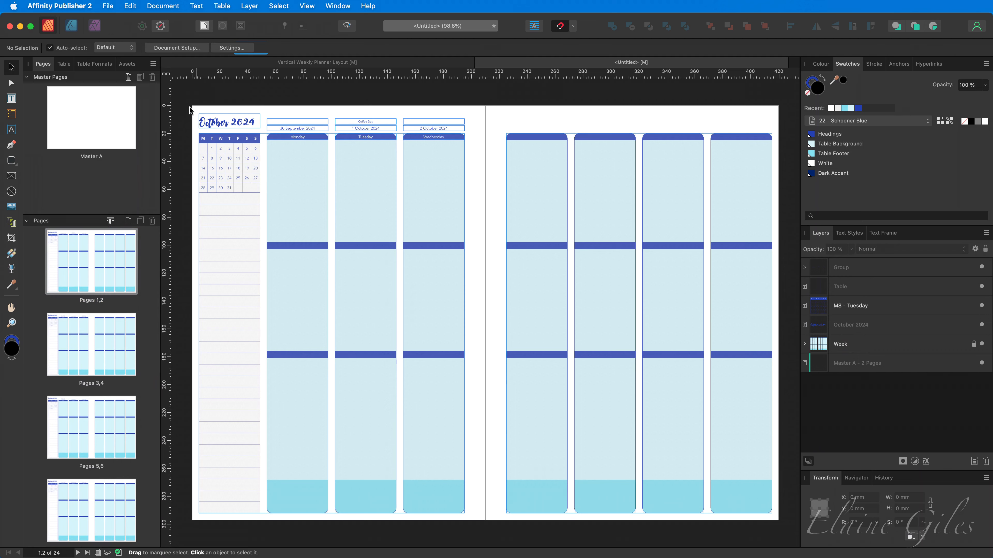
{"action": "scroll", "coordinate": [199, 104], "scroll_direction": "up", "scroll_amount": 5}
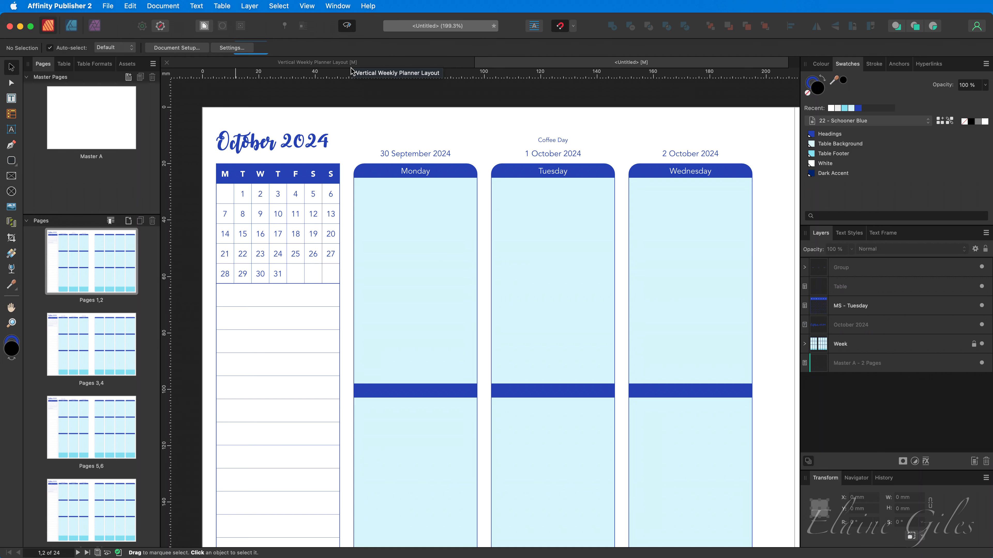
{"action": "key", "text": "super+w"}
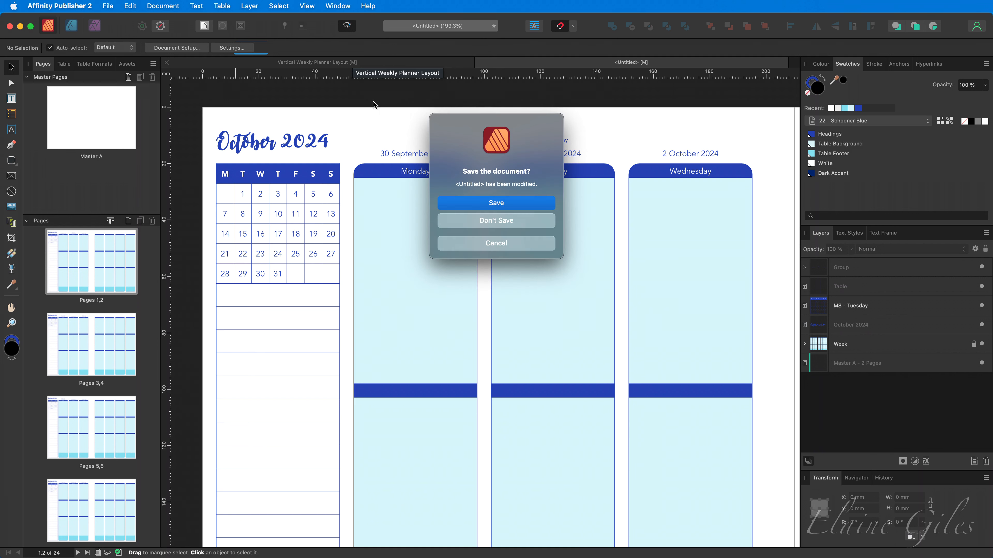
{"action": "left_click", "coordinate": [492, 222]}
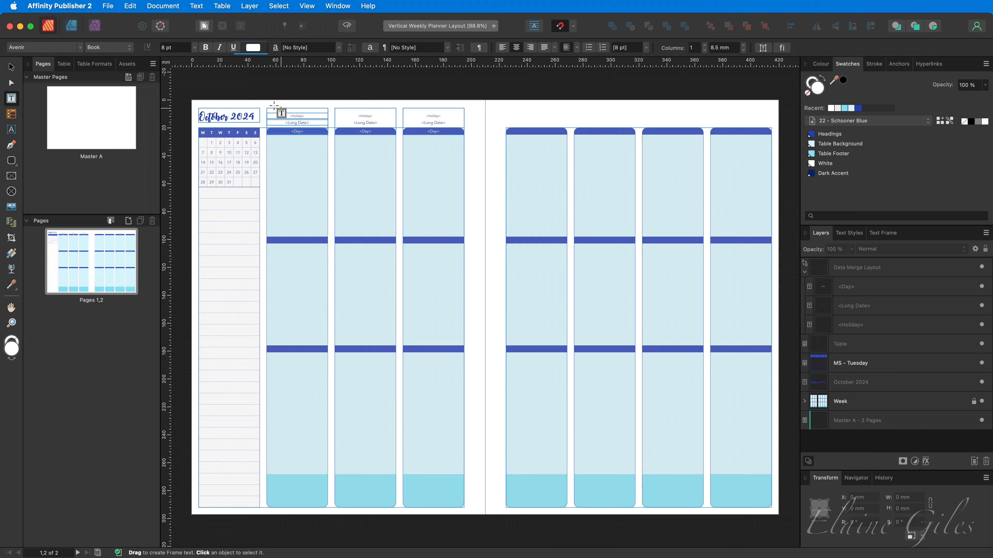
- Set the Long Date field's text size to 10 pt in the first cell of the planner layout
{"action": "scroll", "coordinate": [273, 105], "scroll_direction": "up", "scroll_amount": 3}
{"action": "scroll", "coordinate": [274, 105], "scroll_direction": "up", "scroll_amount": 5}
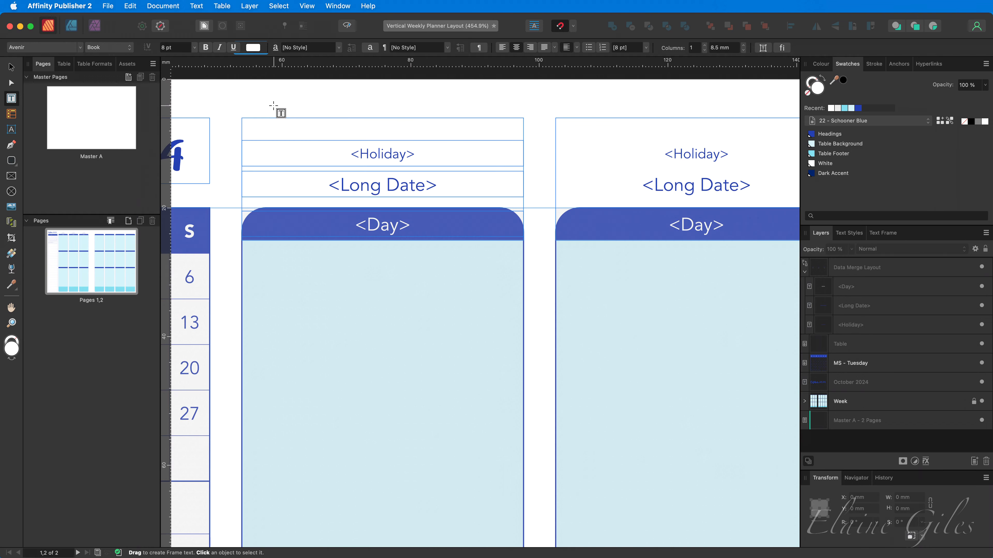
{"action": "double_click", "coordinate": [394, 184]}
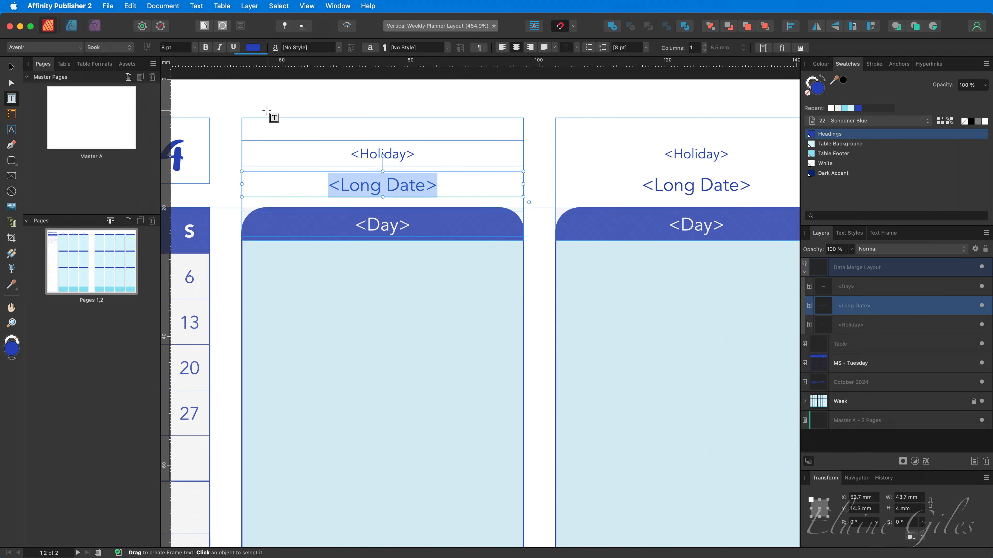
{"action": "left_click", "coordinate": [182, 47]}
{"action": "type", "text": "10"}
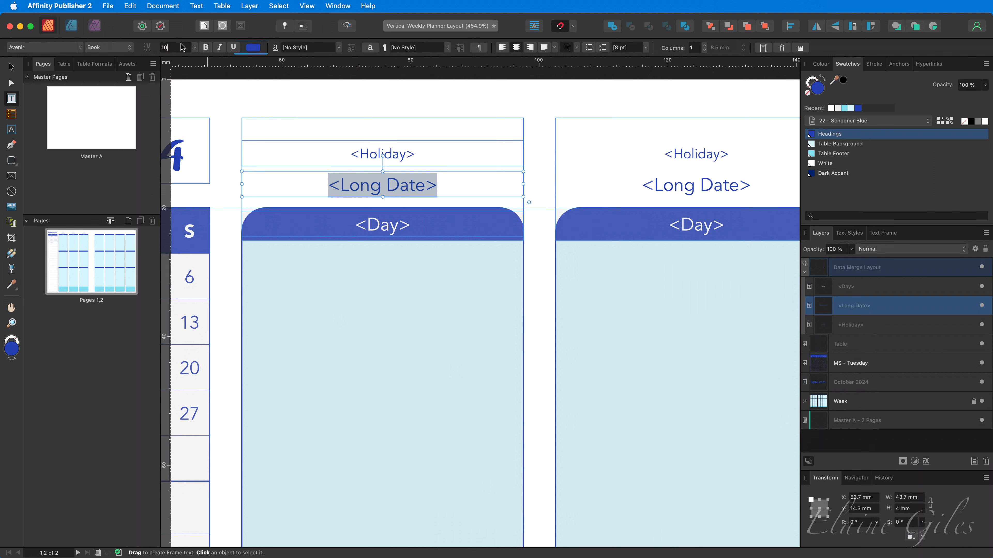
{"action": "key", "text": "Return"}
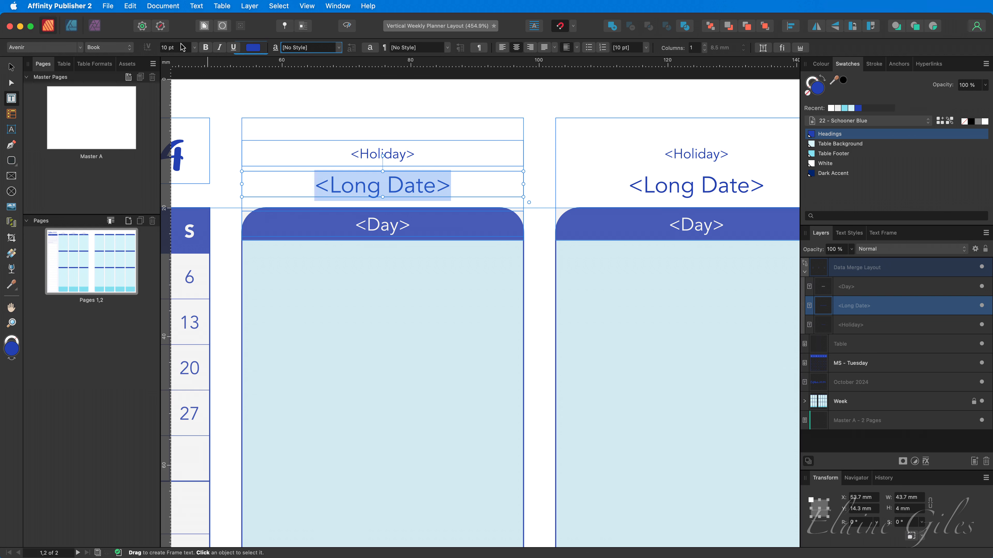
- Duplicate the data merge layout onto the right-hand page, aligned with its first column at X 225 mm, Y 6 mm
{"action": "key", "text": "super+0"}
{"action": "key", "text": "Escape"}
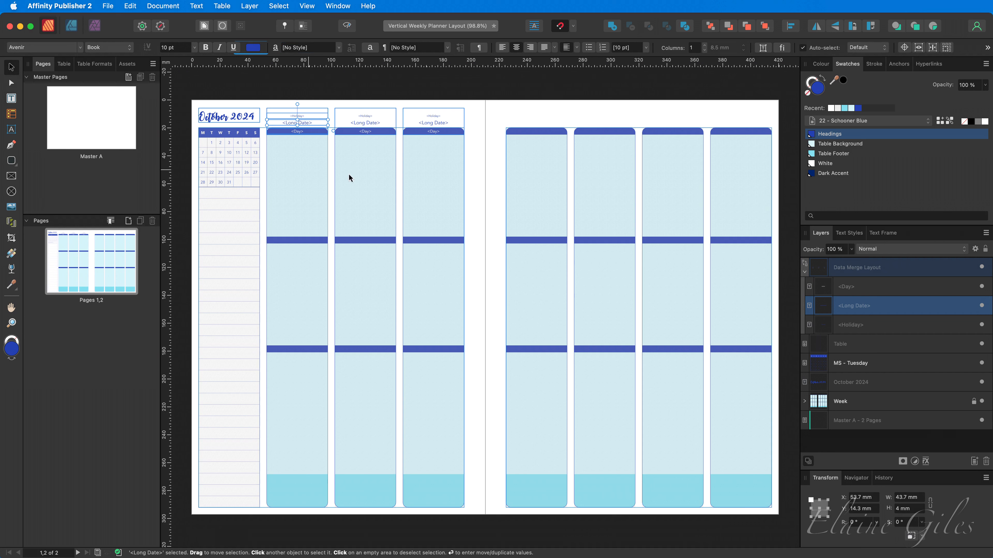
{"action": "left_click", "coordinate": [462, 130]}
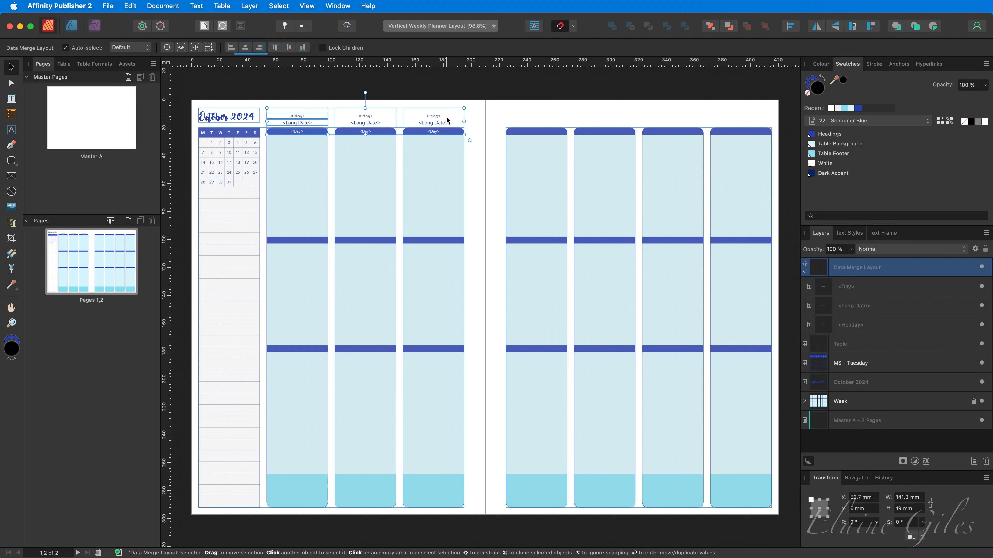
{"action": "left_click_drag", "start_coordinate": [445, 117], "coordinate": [676, 122]}
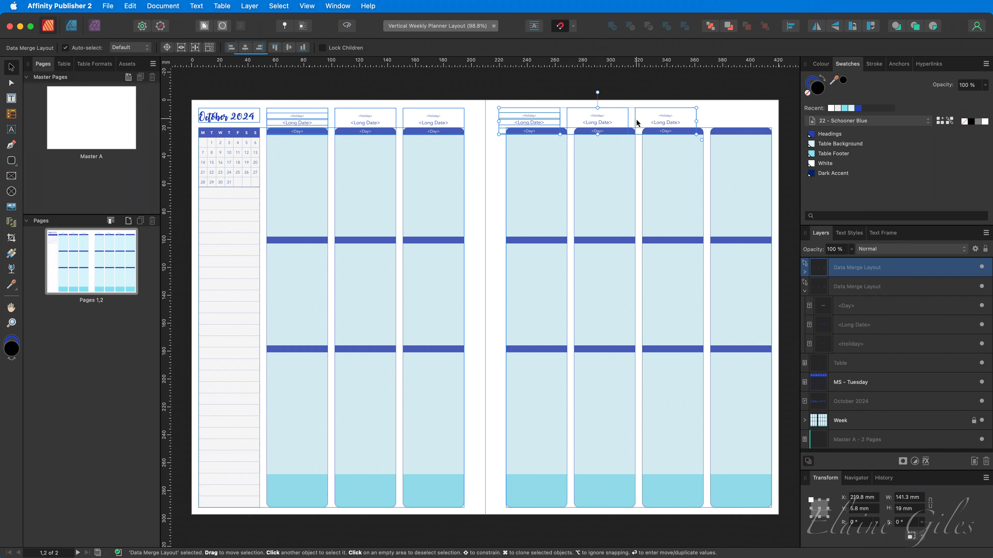
{"action": "left_click_drag", "start_coordinate": [604, 119], "coordinate": [612, 119]}
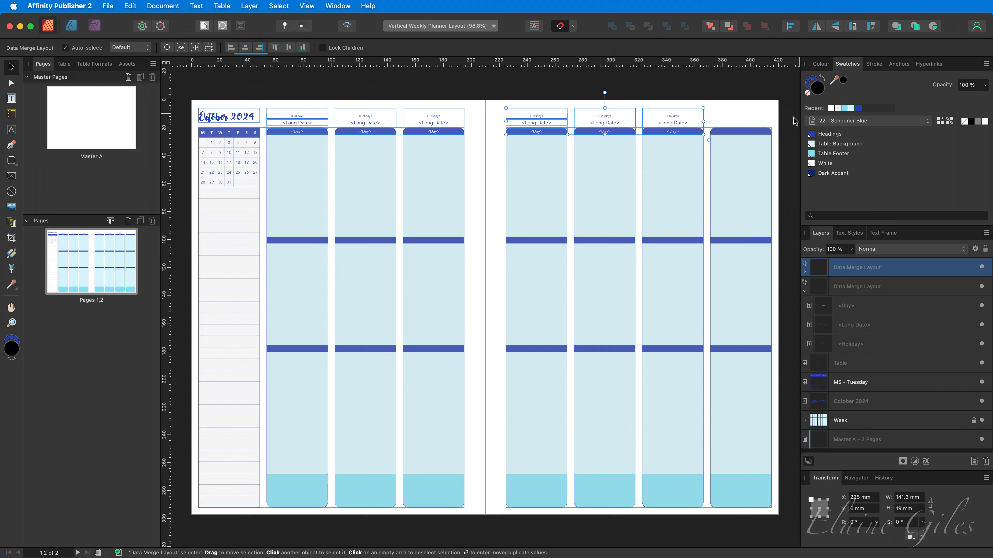
- Set the right-hand page's data merge layout to 4 columns and widen it to 190 mm, reaching the last day column's outer edge
{"action": "scroll", "coordinate": [791, 119], "scroll_direction": "up", "scroll_amount": 5}
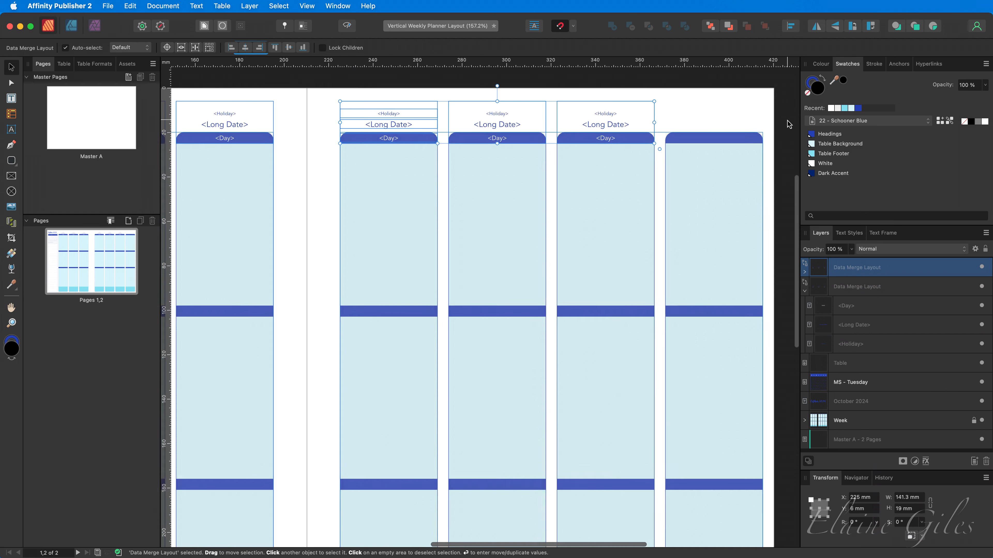
{"action": "scroll", "coordinate": [788, 124], "scroll_direction": "up", "scroll_amount": 3}
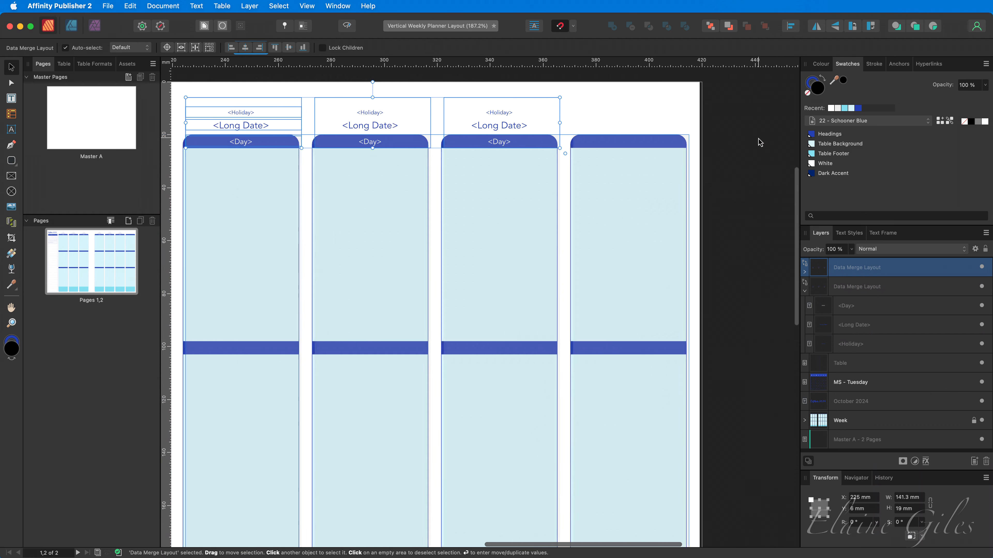
{"action": "scroll", "coordinate": [759, 141], "scroll_direction": "left", "scroll_amount": 2}
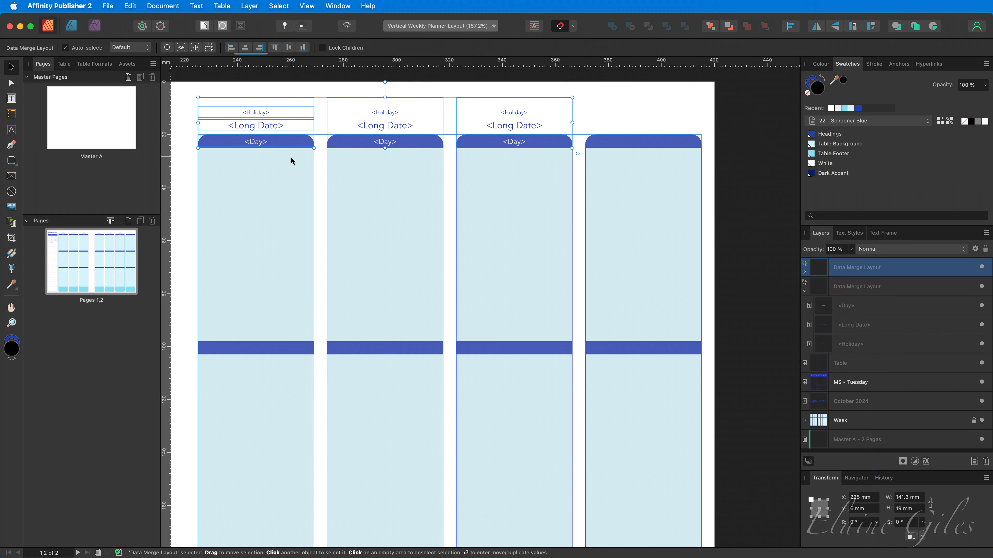
{"action": "left_click", "coordinate": [11, 222]}
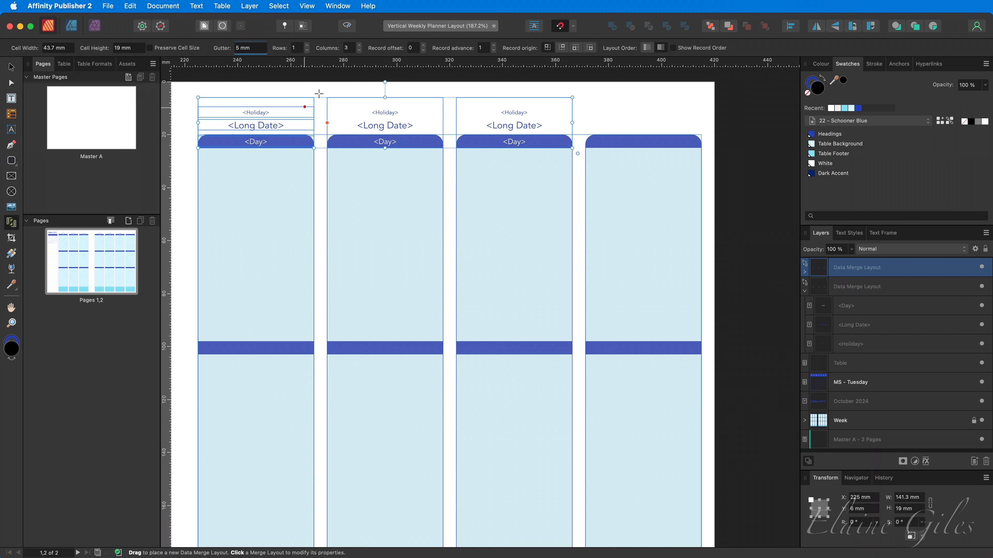
{"action": "left_click", "coordinate": [359, 45]}
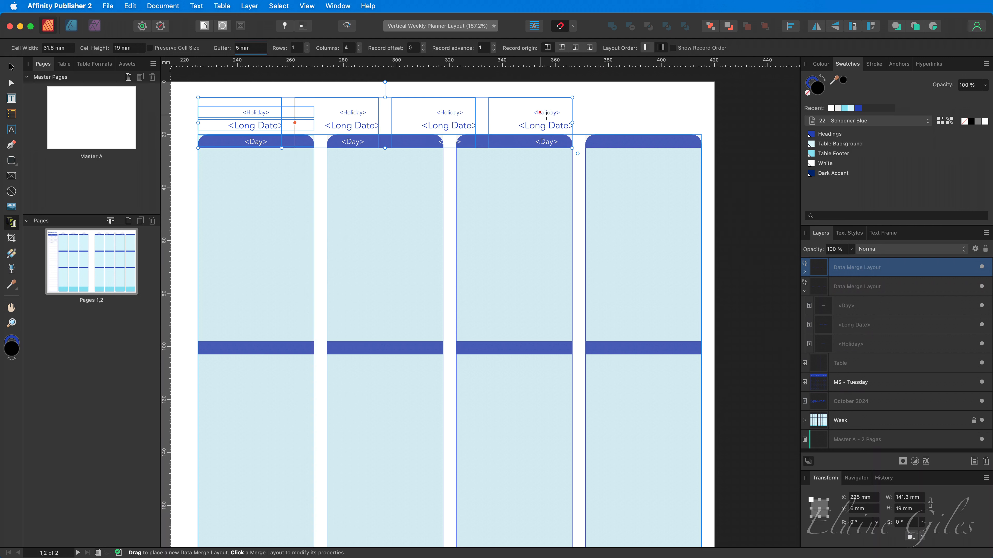
{"action": "left_click_drag", "start_coordinate": [573, 123], "coordinate": [703, 130]}
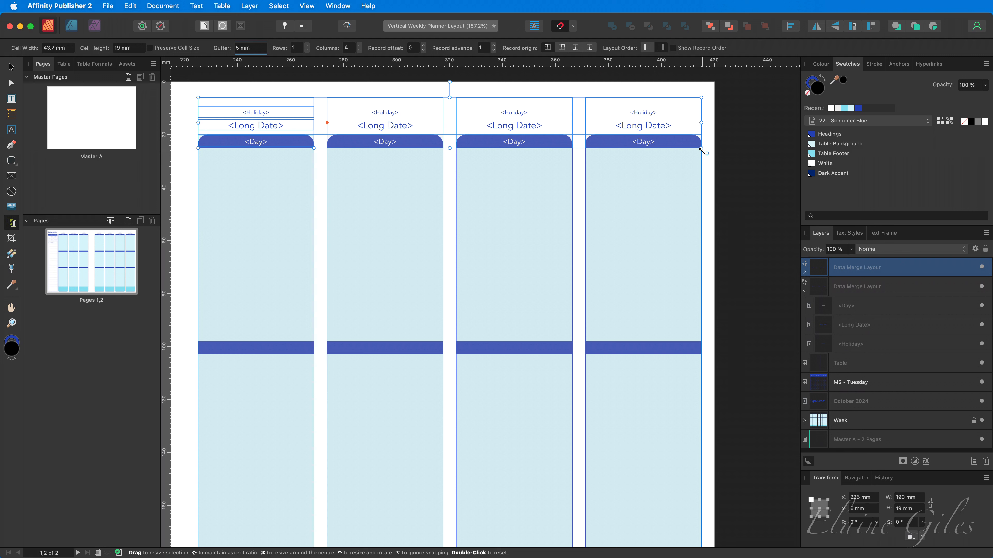
{"action": "key", "text": "super+0"}
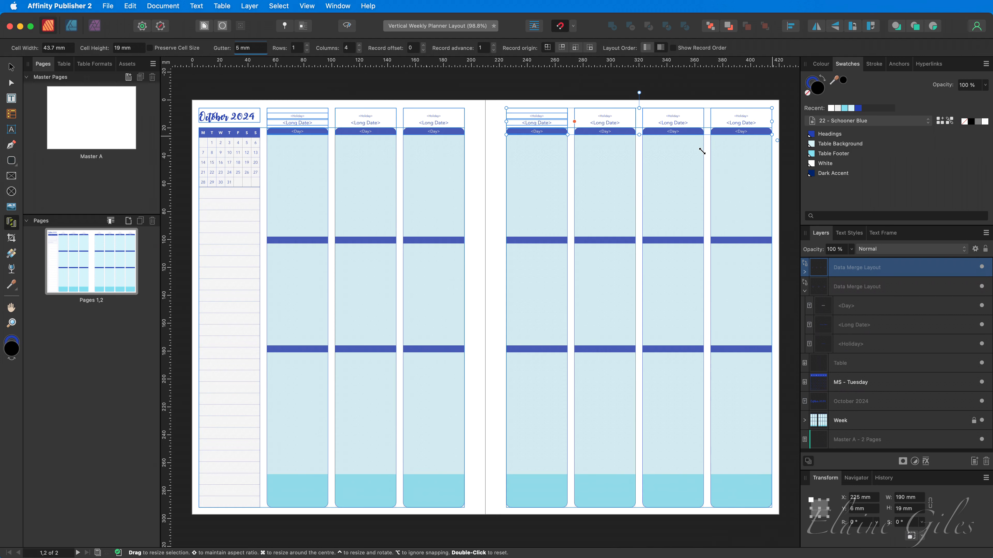
- Save the planner layout and generate the merged document from Planner Dates.xlsx, using all records of sheet 2024-10
{"action": "key", "text": "super+s"}
{"action": "left_click_drag", "start_coordinate": [0, 243], "coordinate": [449, 145]}
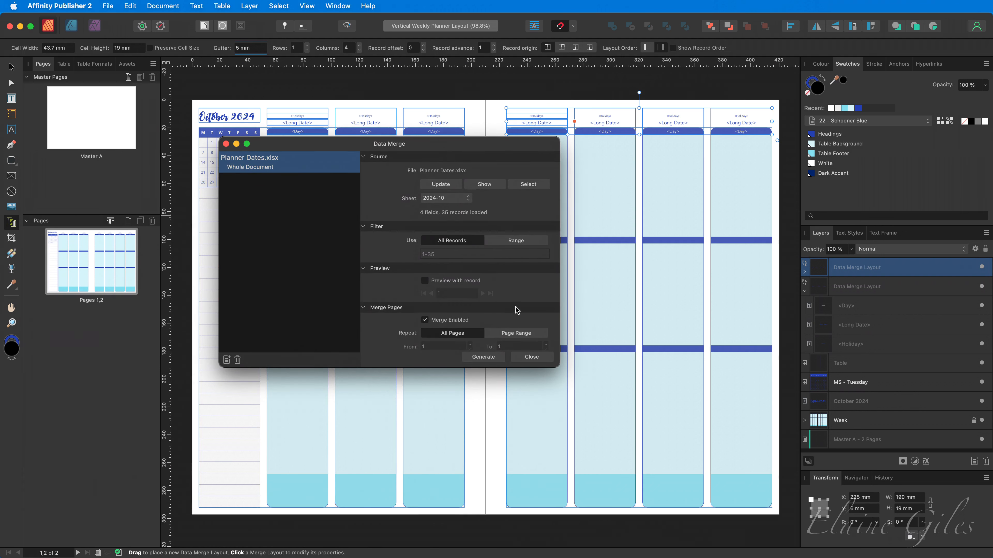
{"action": "left_click", "coordinate": [491, 356]}
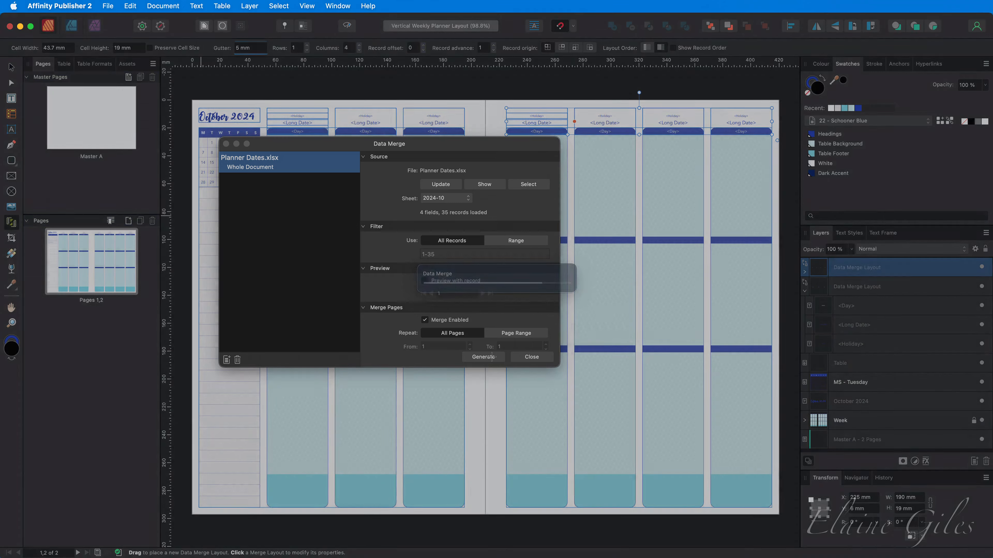
{"action": "left_click", "coordinate": [537, 358]}
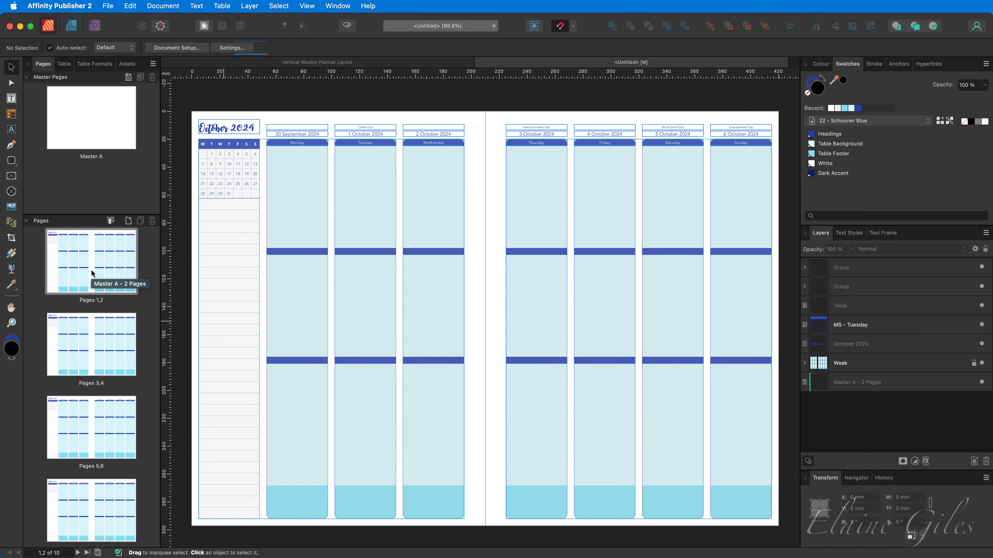
- Examine the dates, days and holidays on pages 3,4 through 9,10 of the generated document
{"action": "left_click", "coordinate": [89, 359]}
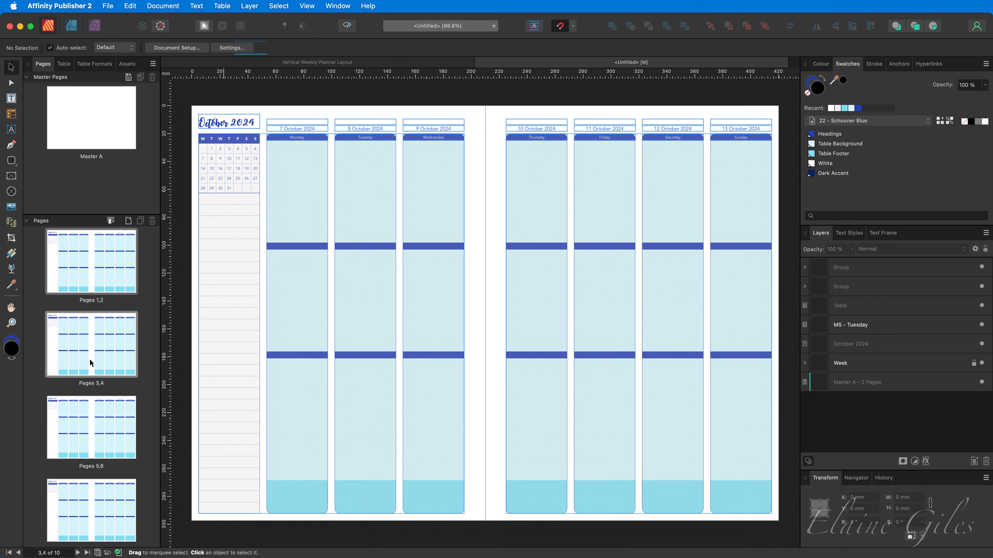
{"action": "scroll", "coordinate": [89, 358], "scroll_direction": "down", "scroll_amount": 3}
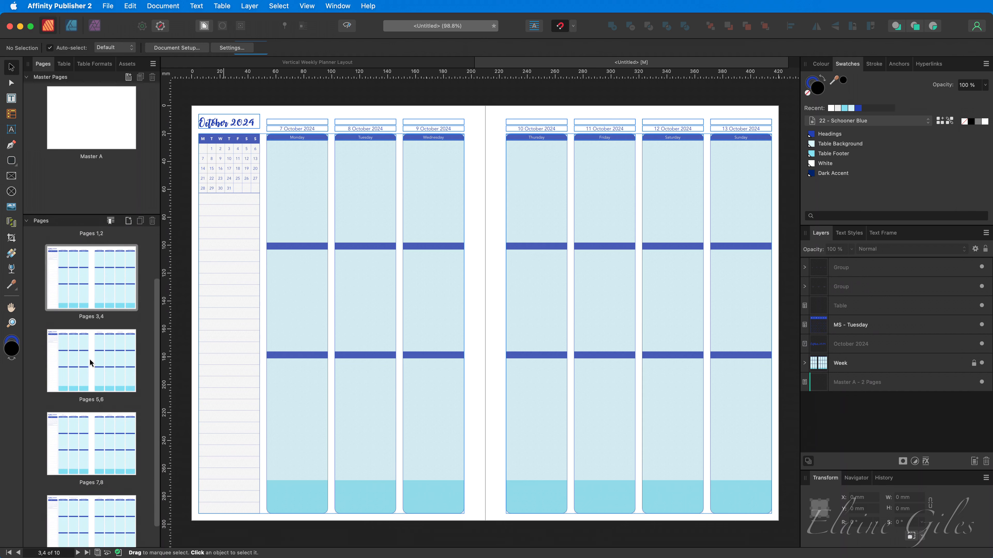
{"action": "left_click", "coordinate": [93, 333]}
{"action": "left_click", "coordinate": [92, 420]}
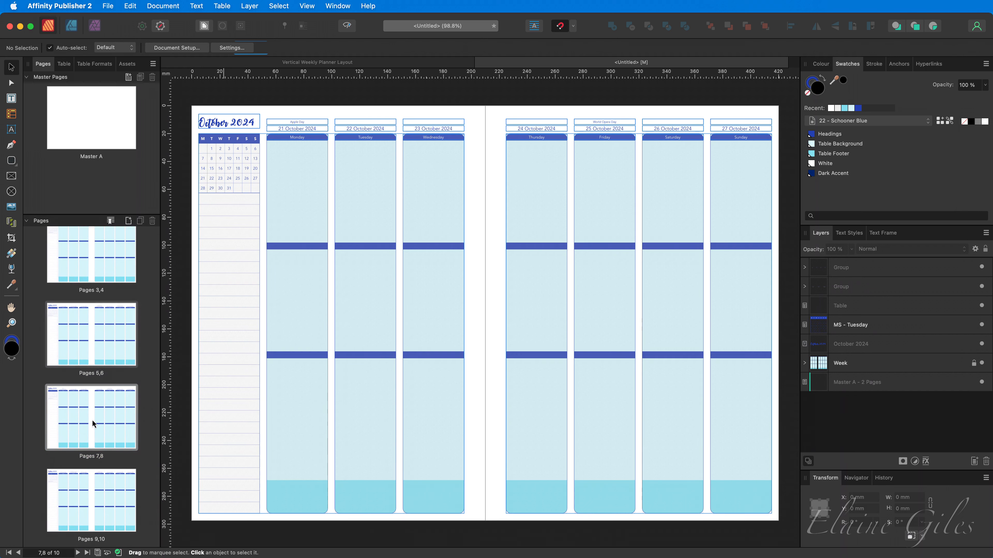
{"action": "left_click", "coordinate": [90, 503]}
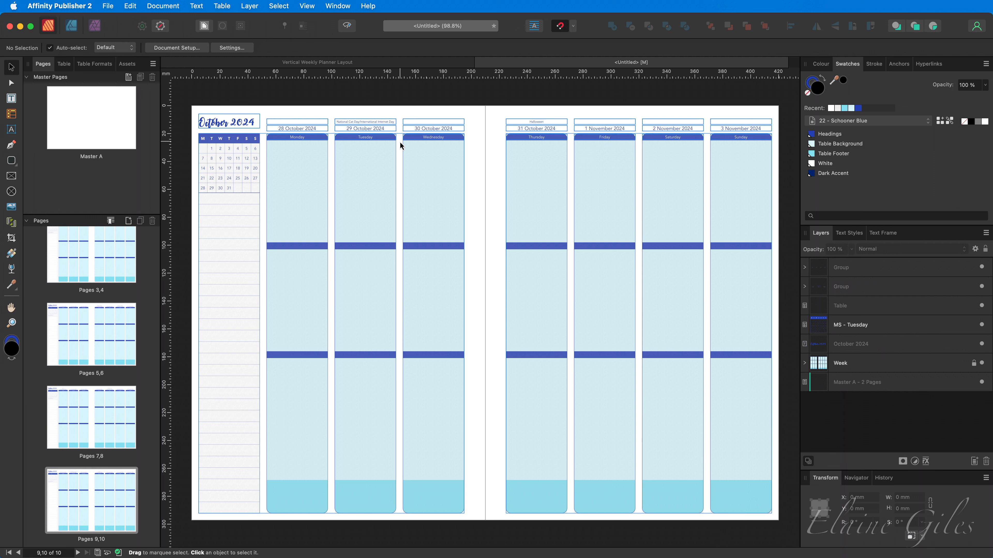
- Select the table nested in the Monday column's Day symbol of the Week group and shift its footer row's upper border slightly down
{"action": "left_click", "coordinate": [805, 363]}
{"action": "scroll", "coordinate": [807, 367], "scroll_direction": "down", "scroll_amount": 3}
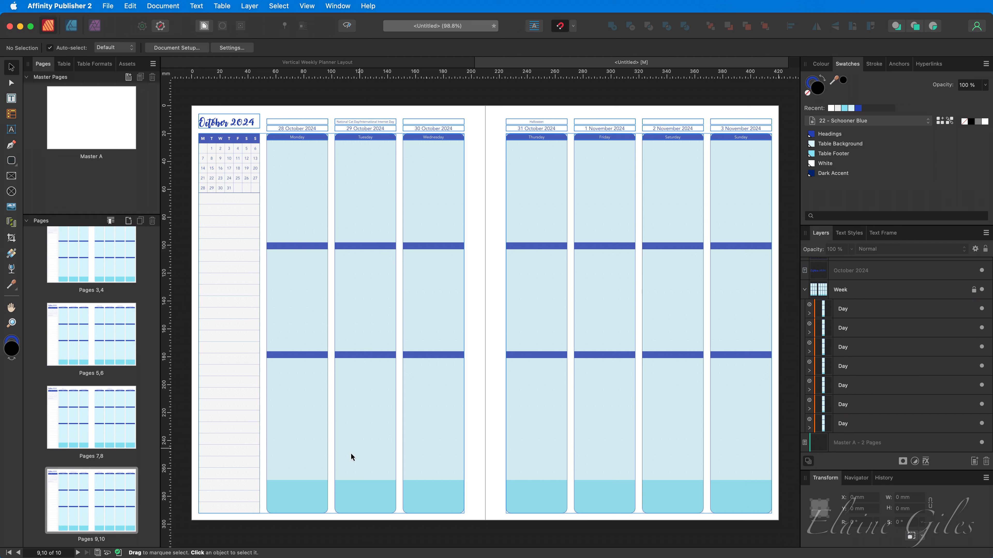
{"action": "left_click", "coordinate": [285, 491]}
{"action": "left_click", "coordinate": [809, 428]}
{"action": "scroll", "coordinate": [809, 431], "scroll_direction": "down", "scroll_amount": 1}
{"action": "left_click", "coordinate": [814, 428]}
{"action": "scroll", "coordinate": [814, 429], "scroll_direction": "down", "scroll_amount": 1}
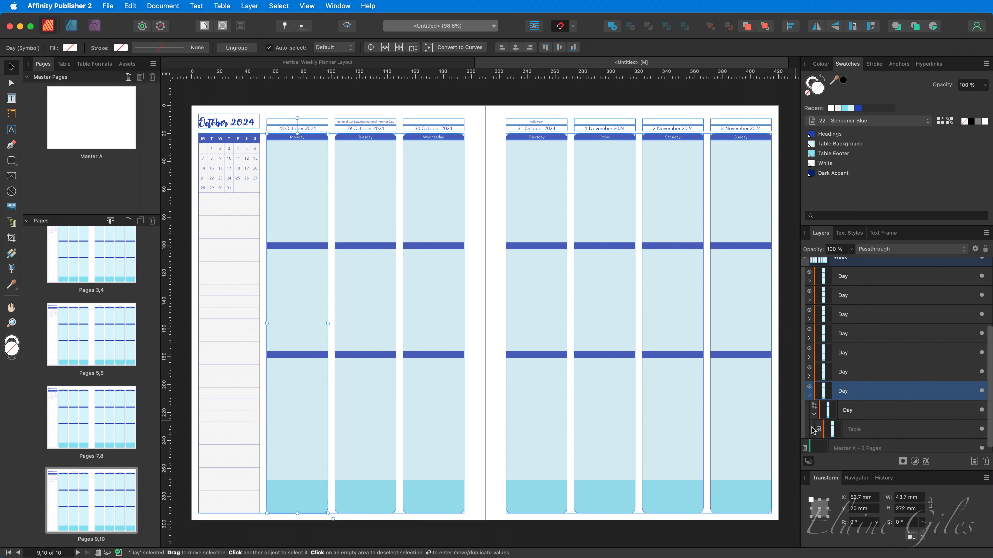
{"action": "left_click", "coordinate": [855, 426]}
{"action": "double_click", "coordinate": [303, 474]}
{"action": "mouse_move", "coordinate": [257, 480]}
{"action": "left_mouse_down"}
{"action": "mouse_move", "coordinate": [256, 436]}
{"action": "mouse_move", "coordinate": [257, 492]}
{"action": "mouse_move", "coordinate": [257, 471]}
{"action": "mouse_move", "coordinate": [256, 482]}
{"action": "left_mouse_up"}
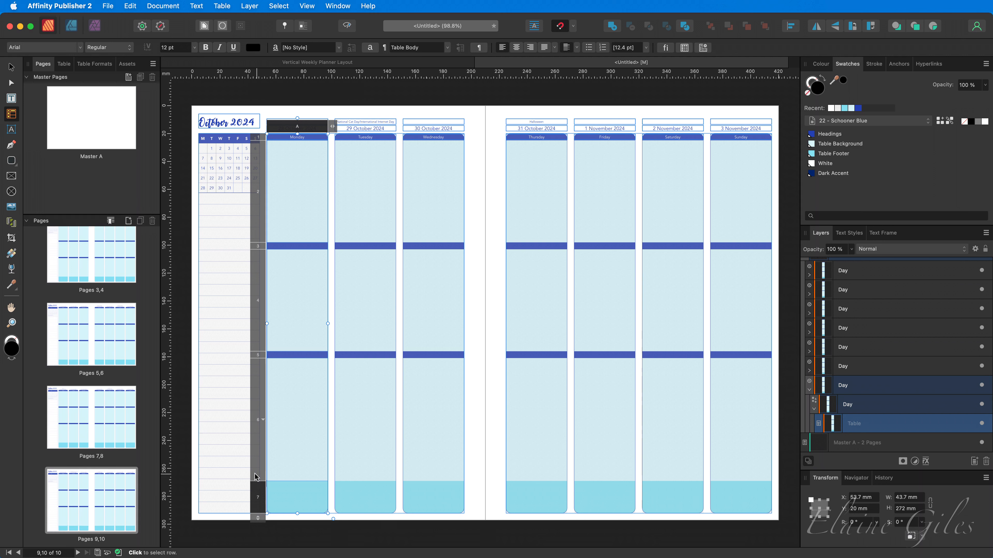